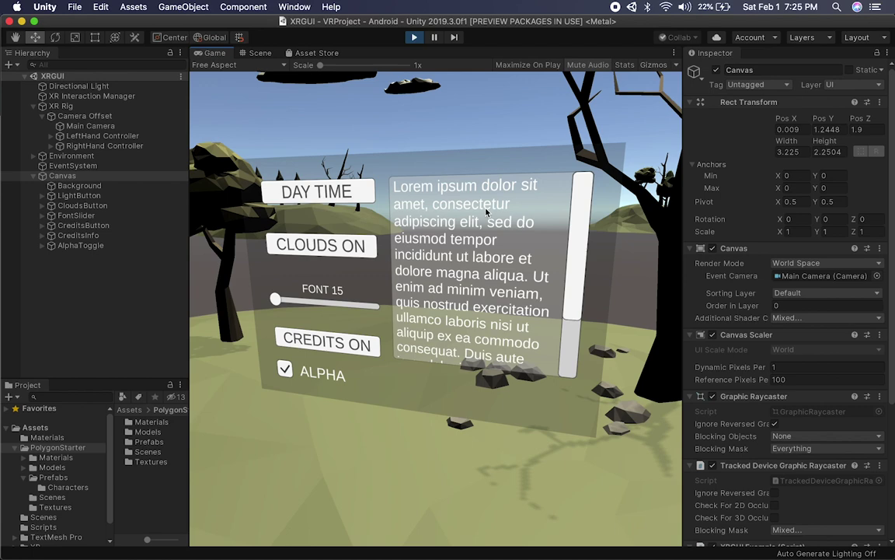
Test the day/night button on the running game's canvas and glance at the canvas in the Scene view
click(327, 193)
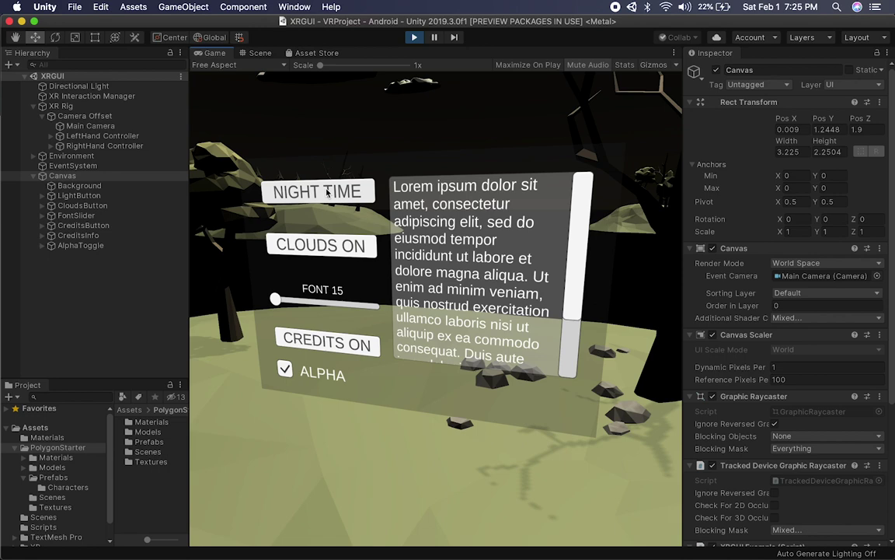
click(327, 192)
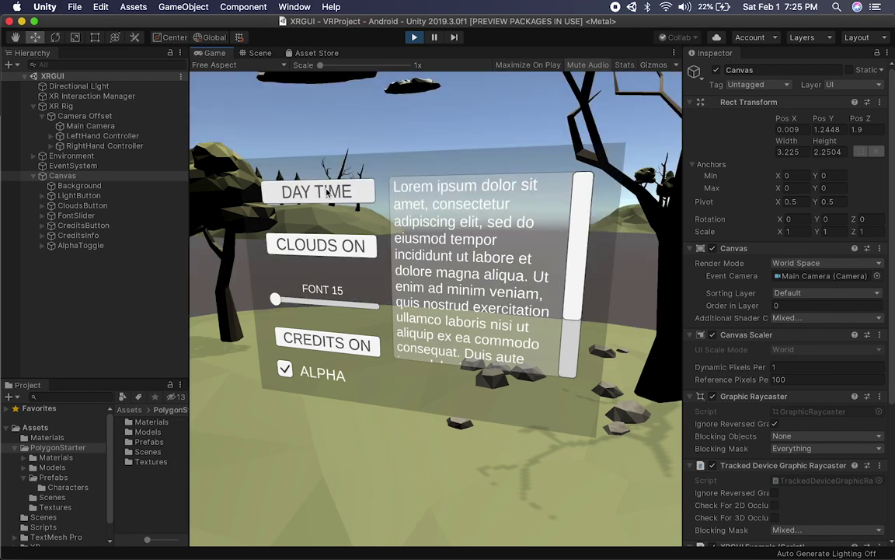
click(327, 192)
click(328, 192)
click(327, 192)
click(327, 192)
click(261, 54)
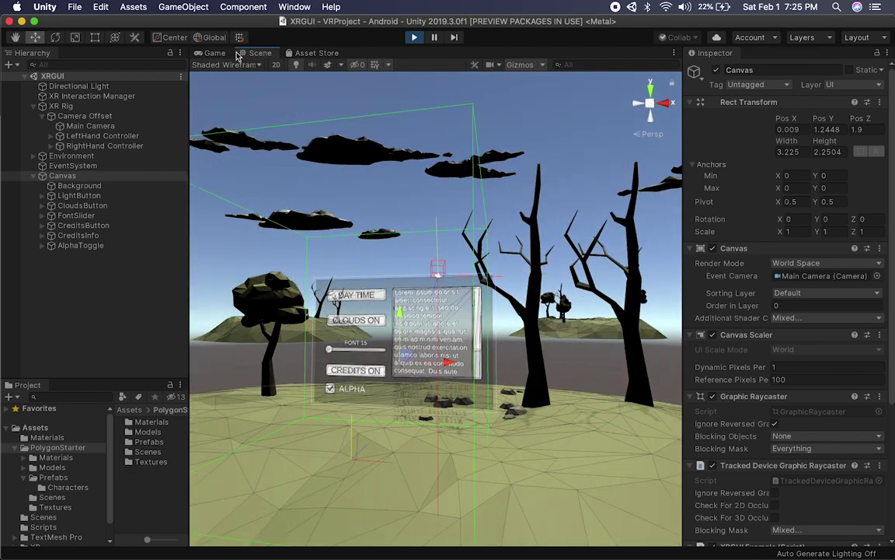
click(213, 53)
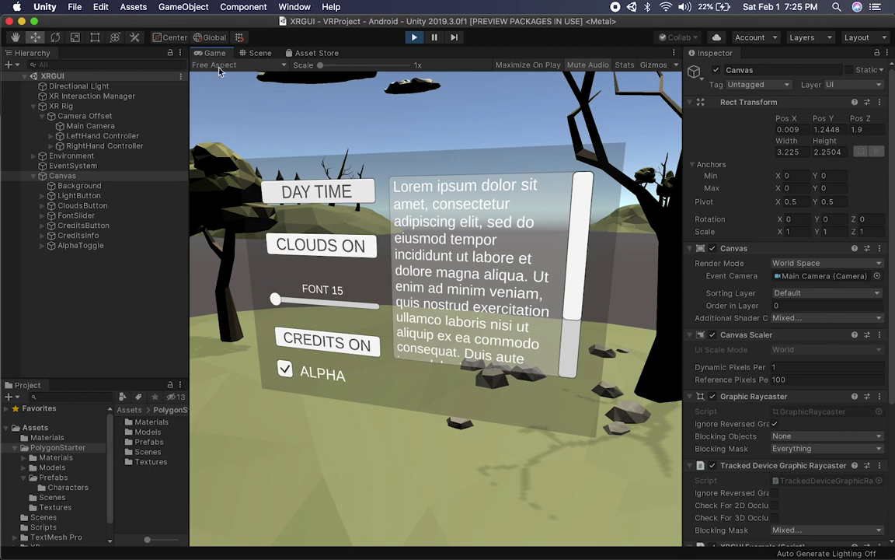
Test the clouds button and the font size slider in the running game, then scroll the credits text
click(311, 246)
click(311, 246)
click(310, 246)
mouse_move(275, 299)
mouse_down()
mouse_move(334, 305)
mouse_move(273, 299)
mouse_up()
drag(507, 286, 399, 287)
Test hiding and showing the credits text and switching the canvas background's Alpha option off and on
click(319, 347)
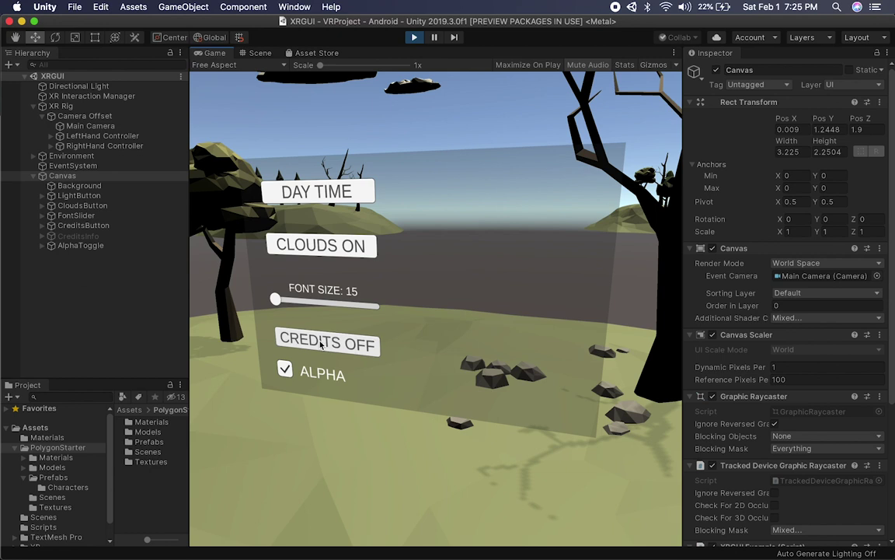
click(323, 345)
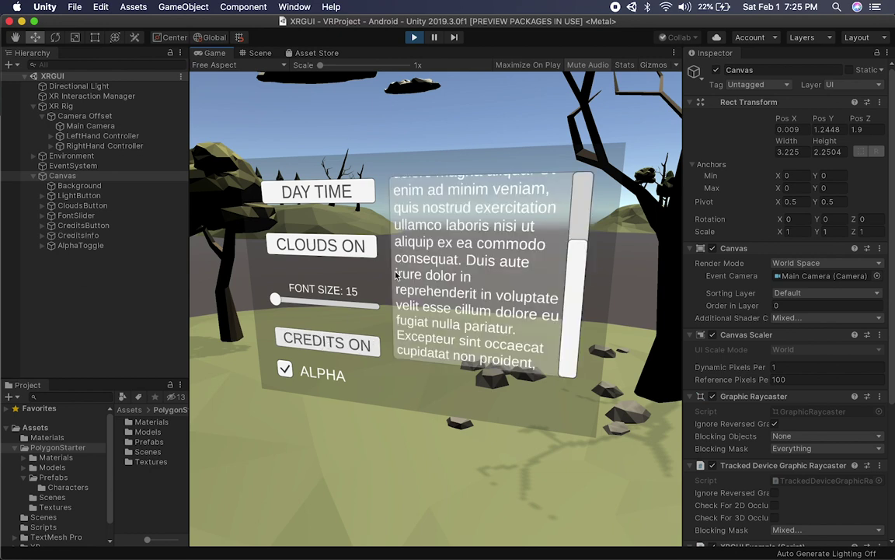
click(284, 371)
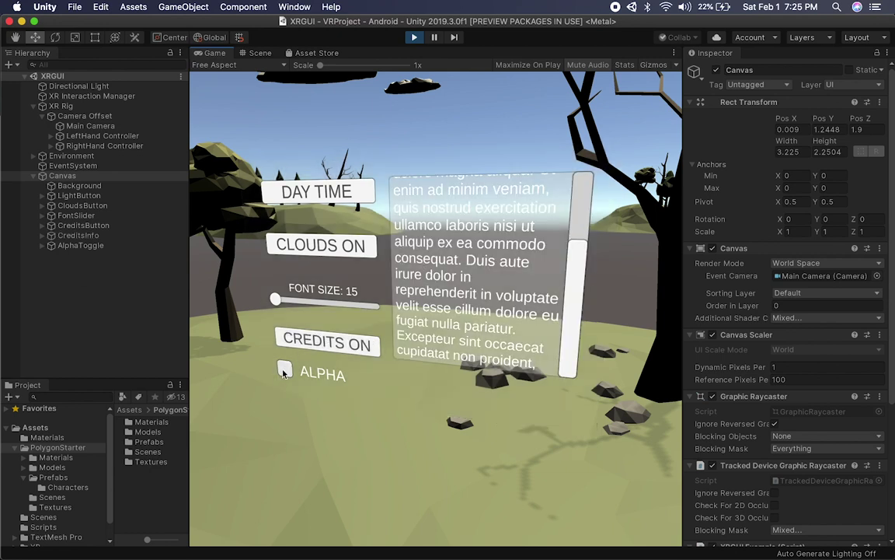
click(285, 371)
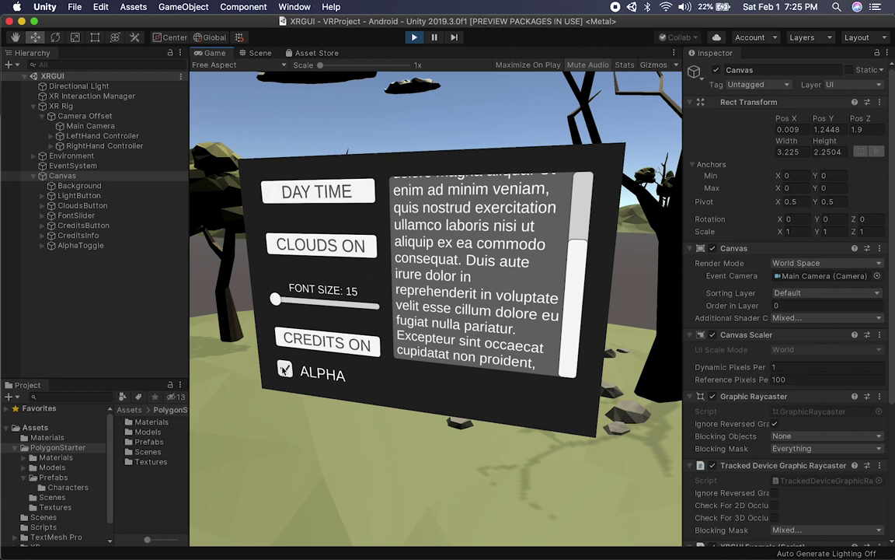
click(284, 371)
click(284, 371)
Switch to Finder and play a preview of Demo.mp4 from the Desktop folder
key(super+Tab)
key(super+Tab)
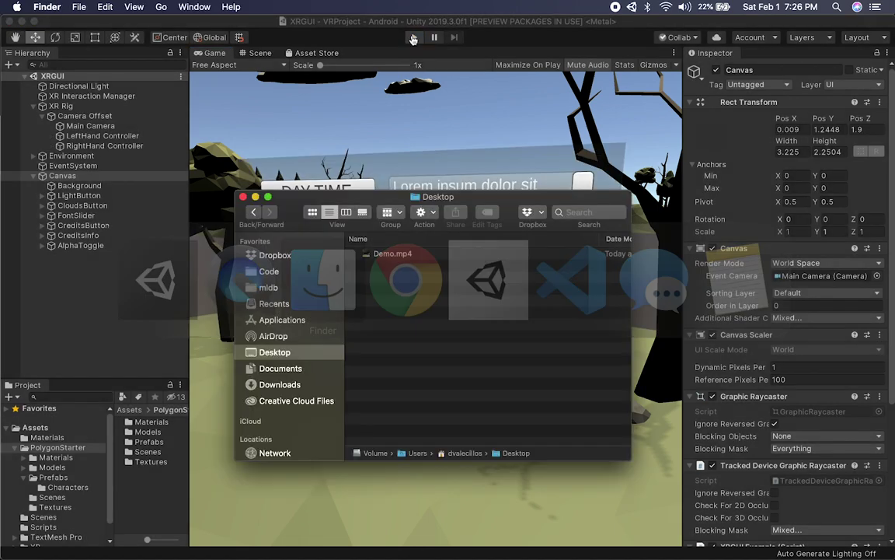
click(387, 257)
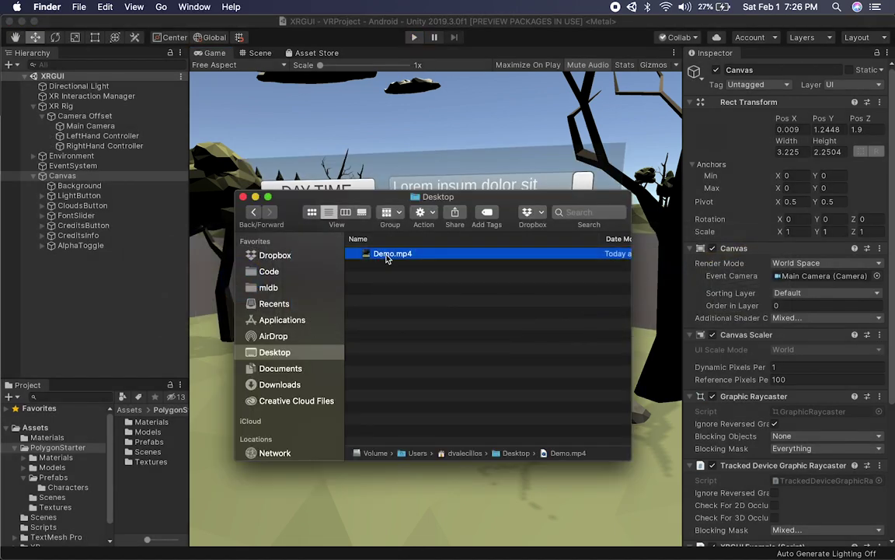
key(space)
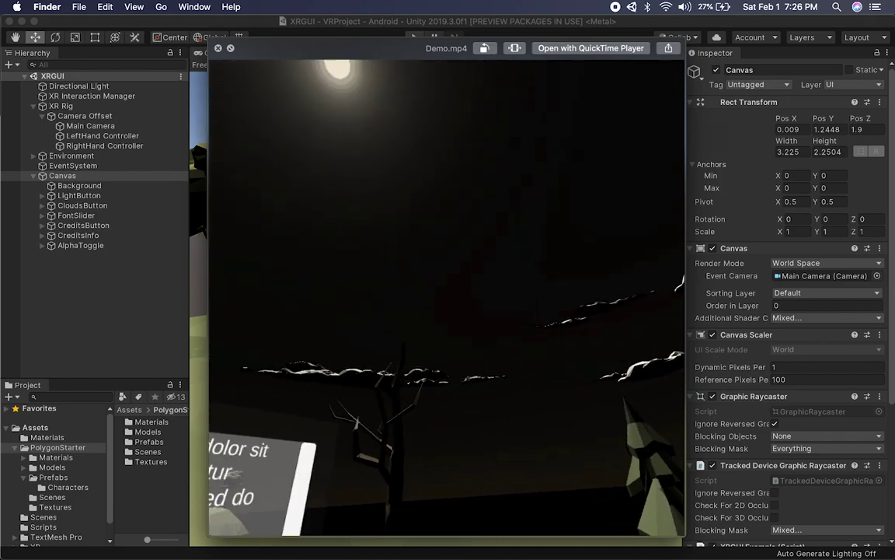
mouse_move(410, 165)
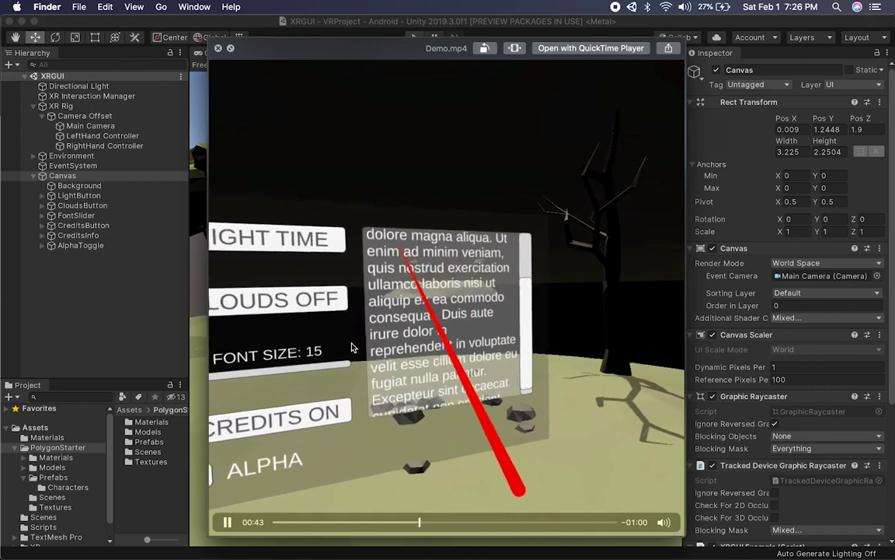
Skip ahead through the demo video, close the preview and return to Unity
click(468, 522)
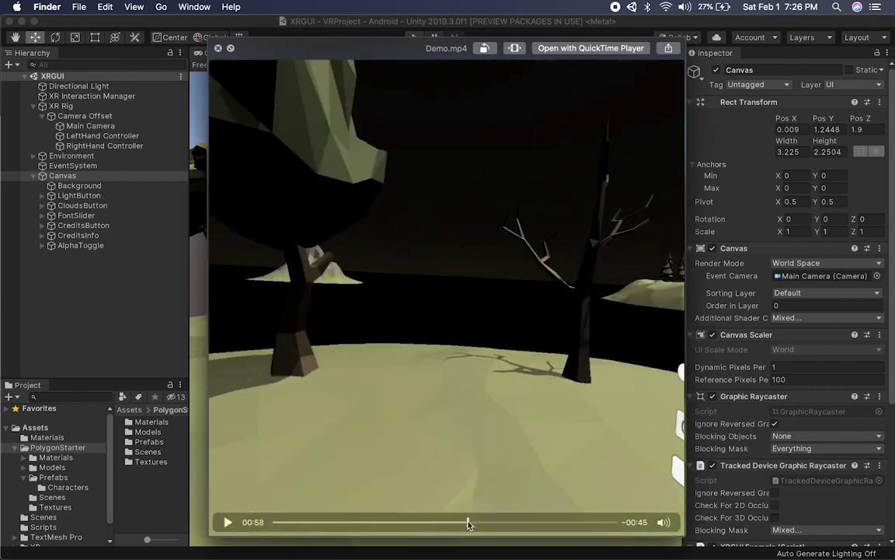
drag(468, 524, 482, 523)
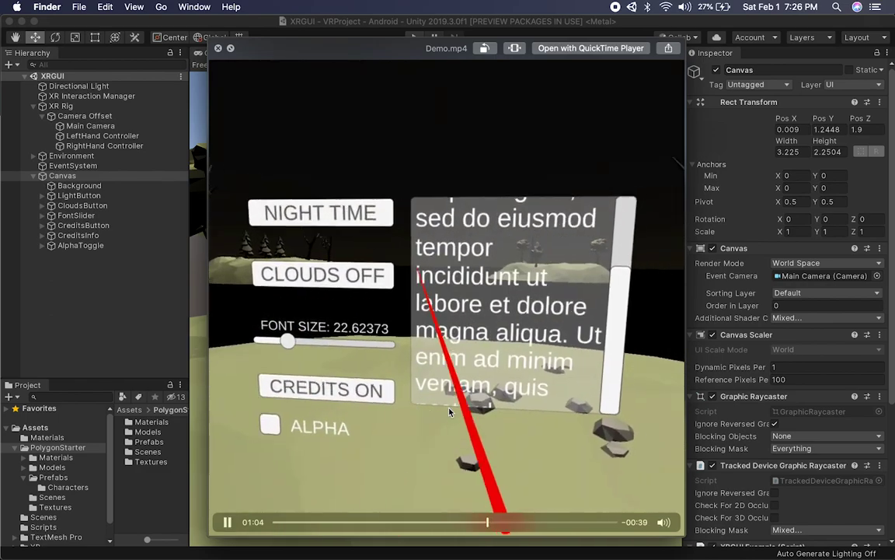
click(537, 524)
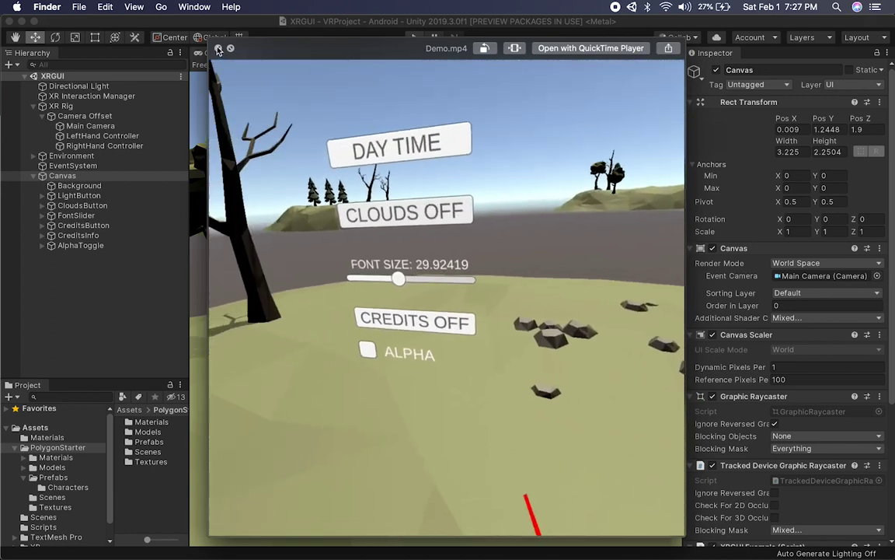
key(super+w)
click(329, 26)
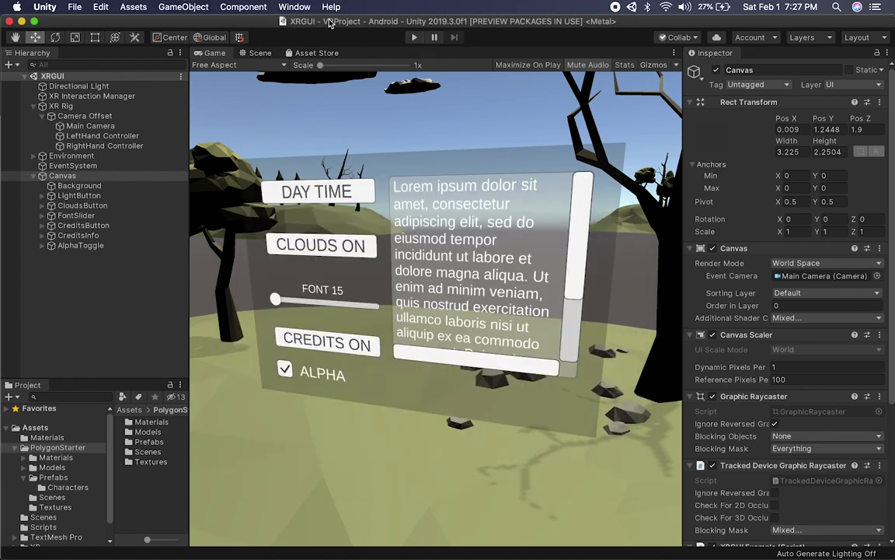
Inspect the components of the XR Rig, the XR Interaction Manager and both hand controllers
click(61, 106)
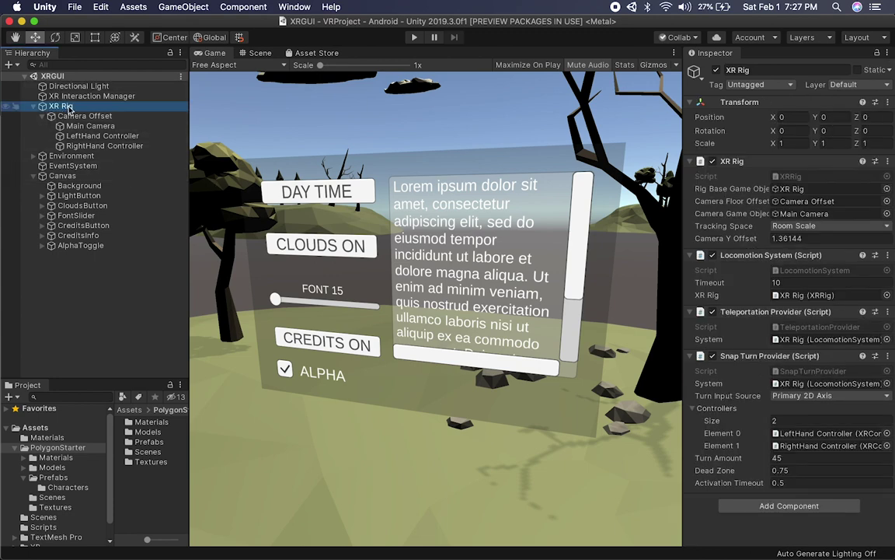
click(67, 97)
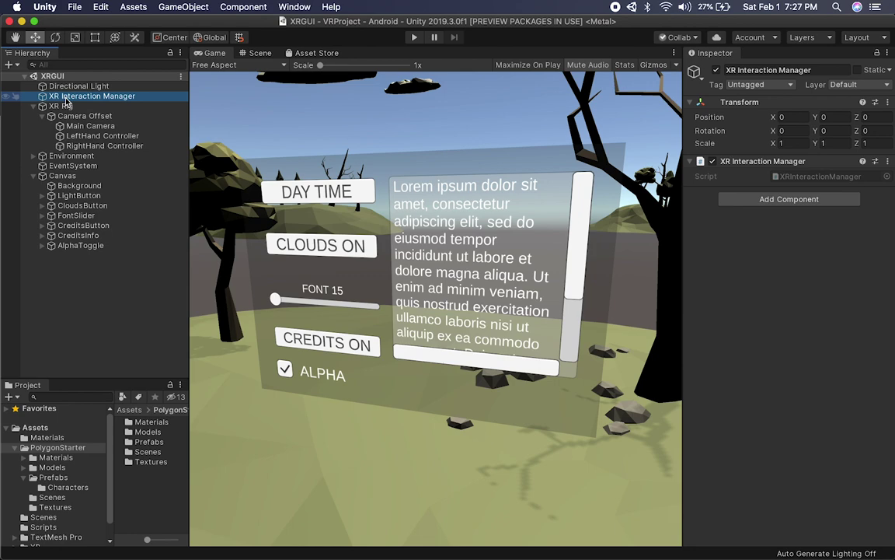
click(62, 106)
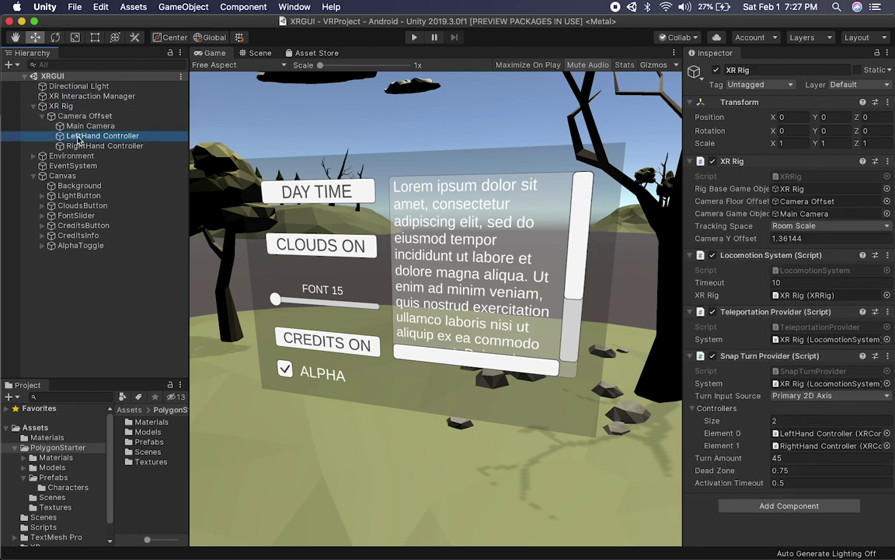
click(78, 136)
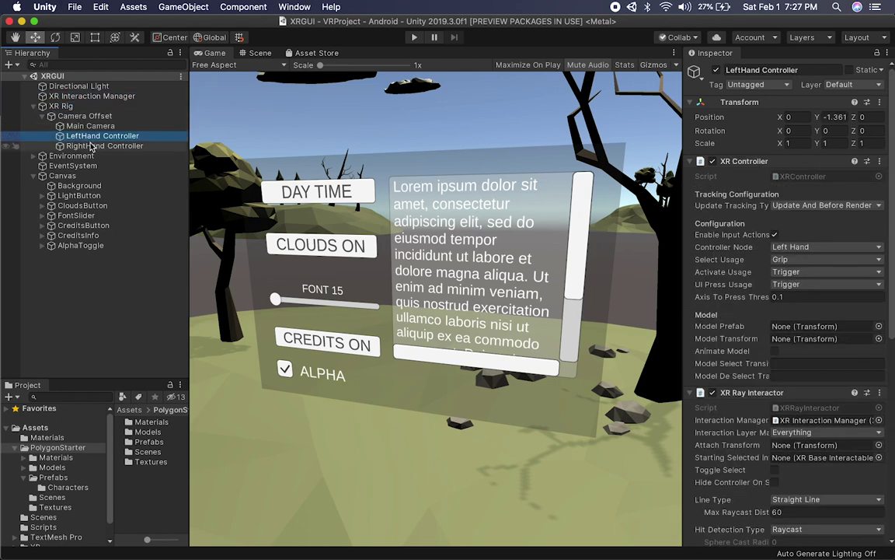
click(97, 146)
click(89, 135)
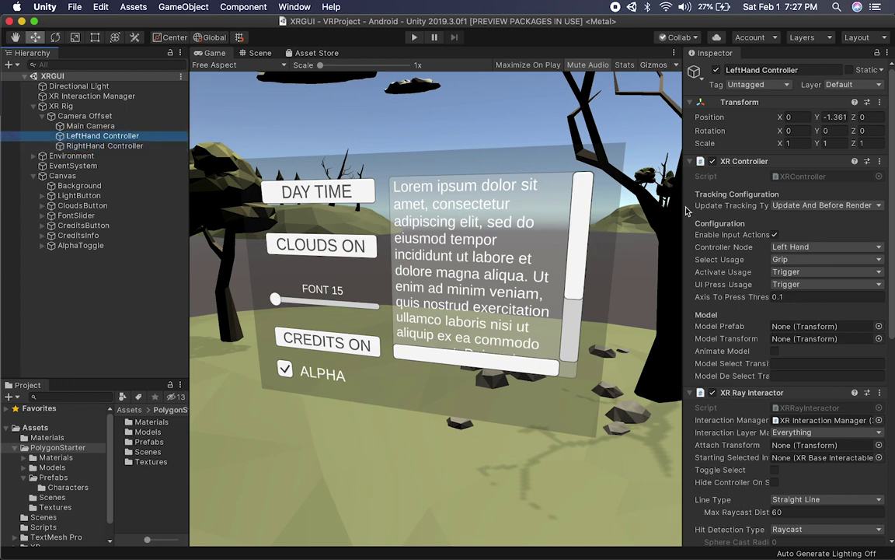
Widen the Inspector and examine the LeftHand Controller's XR Ray Interactor settings for hover selection and UI interaction
drag(683, 208, 636, 208)
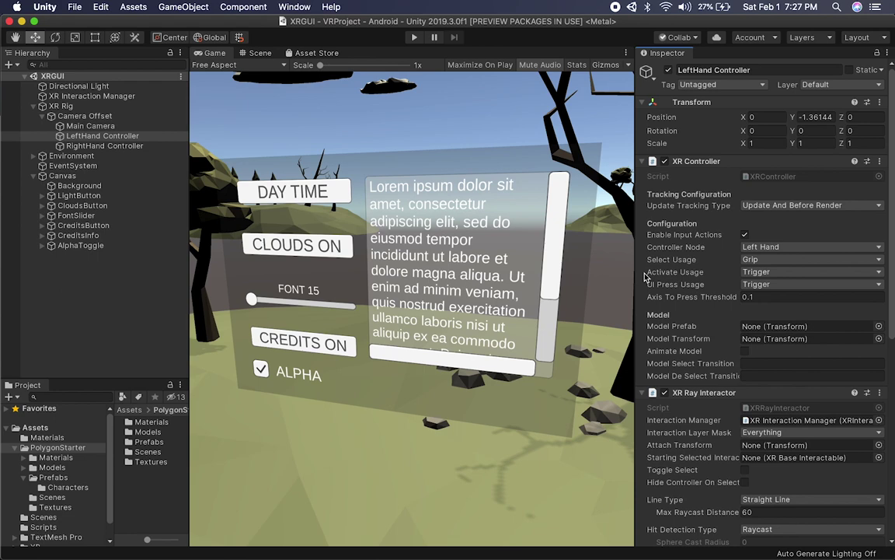
drag(634, 271, 609, 273)
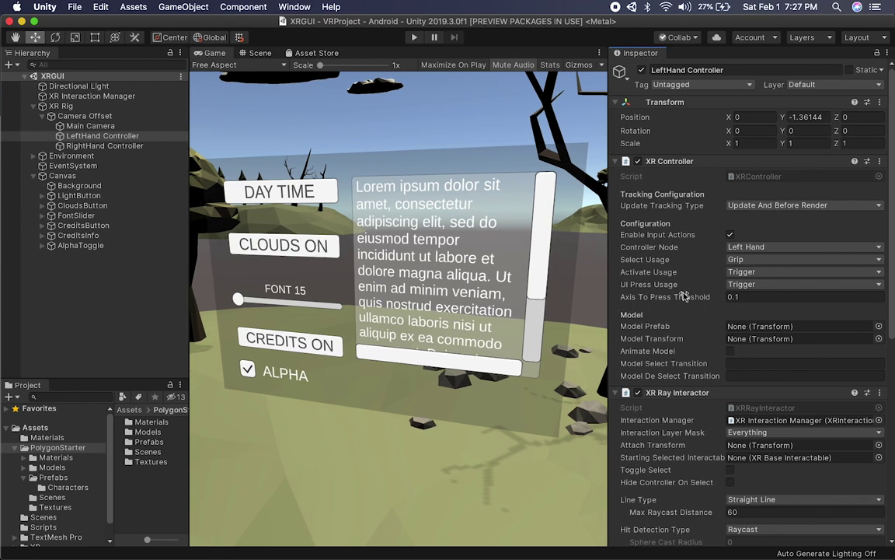
scroll(656, 311, down, 5)
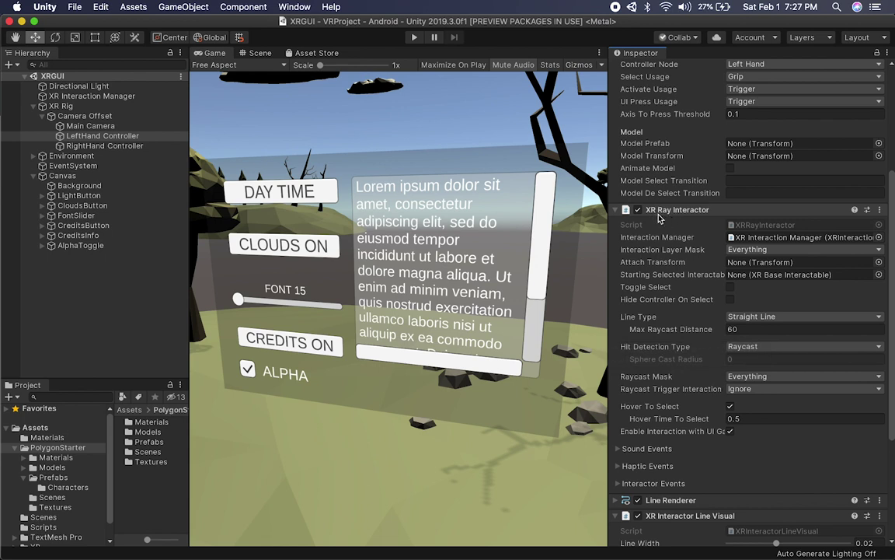
drag(609, 337, 534, 337)
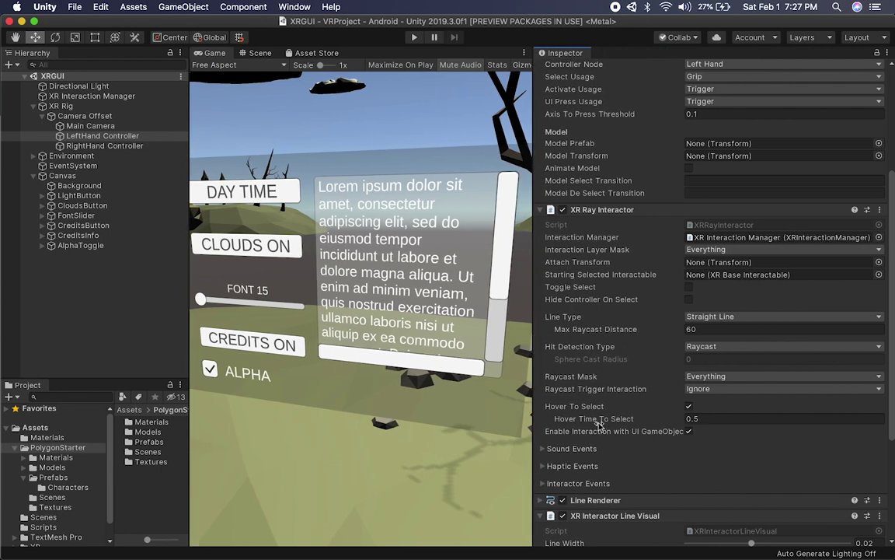
mouse_move(563, 412)
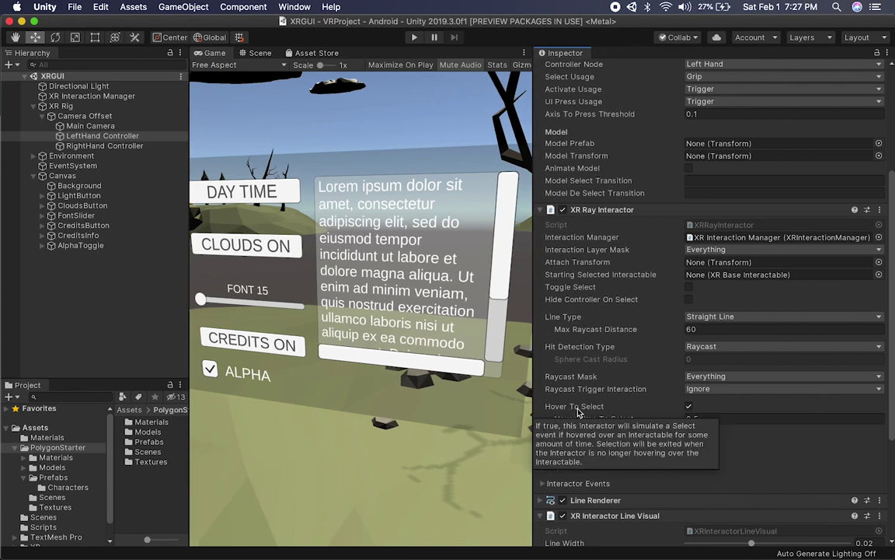
mouse_move(575, 448)
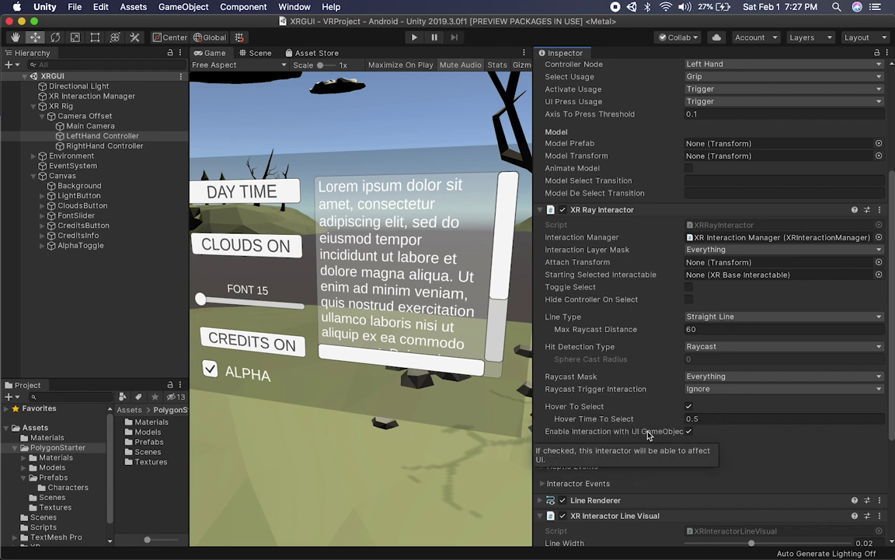
mouse_move(660, 412)
click(695, 416)
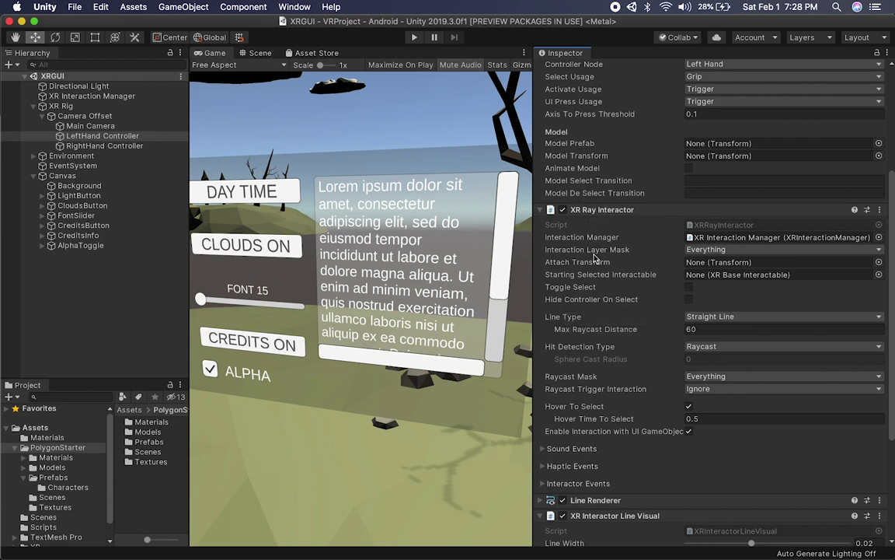
Compare the RightHand and LeftHand Controller components, narrow the Inspector again and revisit the XR Rig
click(94, 145)
click(91, 137)
key(Down)
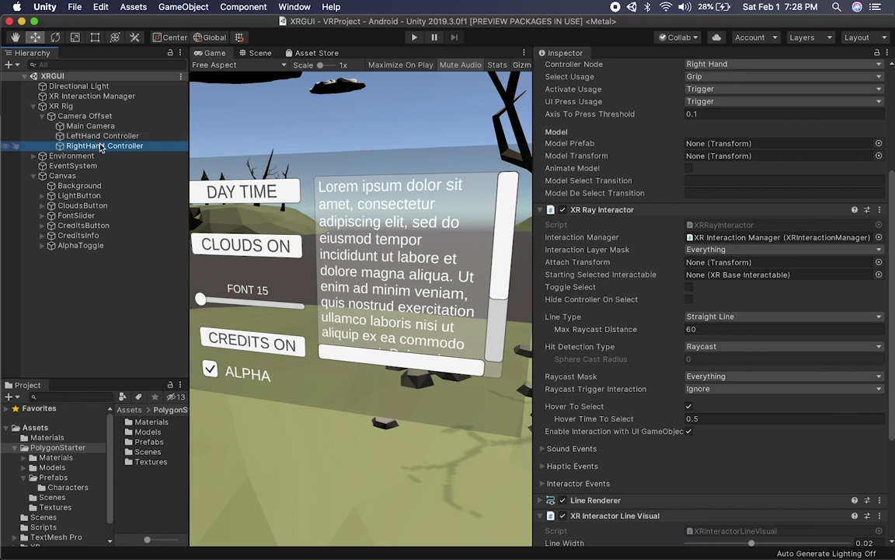
click(104, 136)
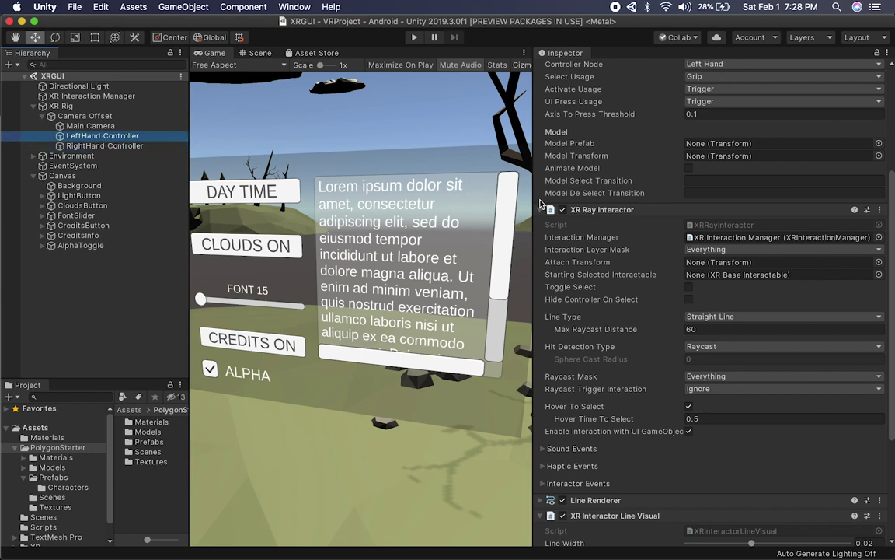
drag(535, 206, 651, 206)
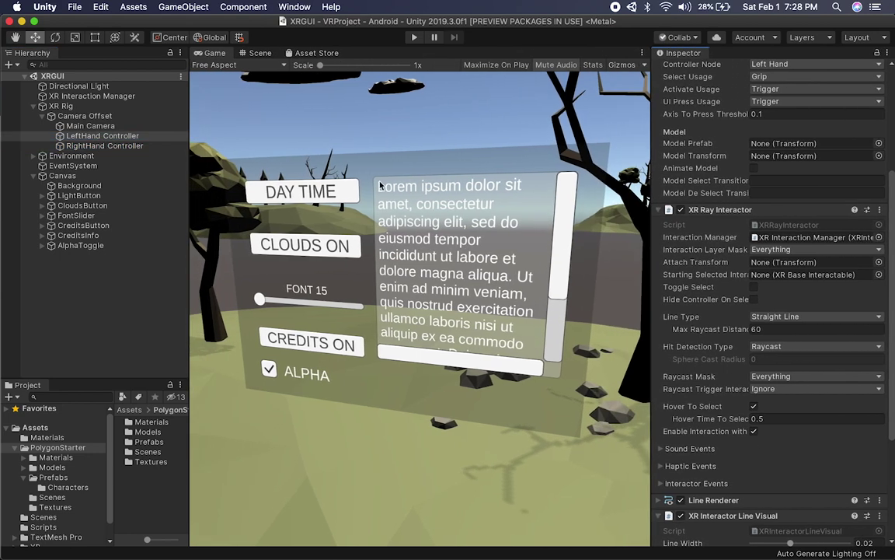
click(56, 107)
click(78, 136)
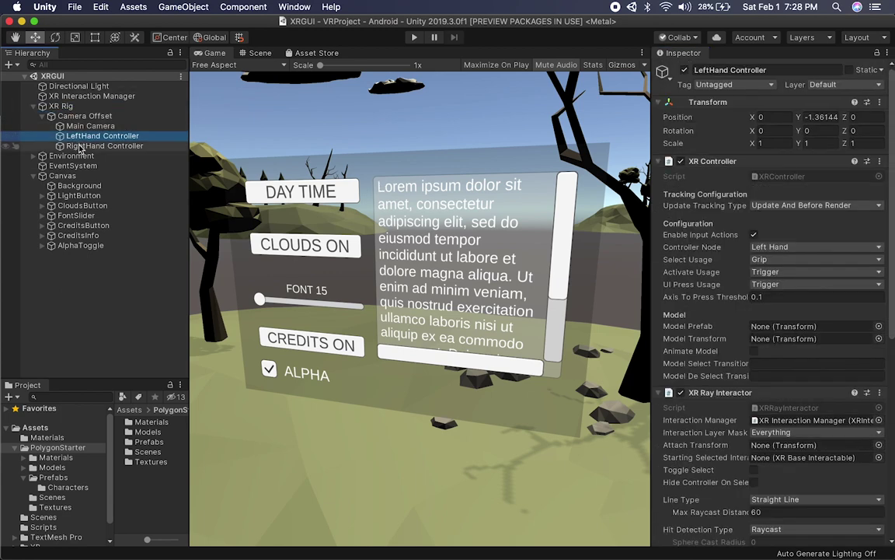
click(80, 146)
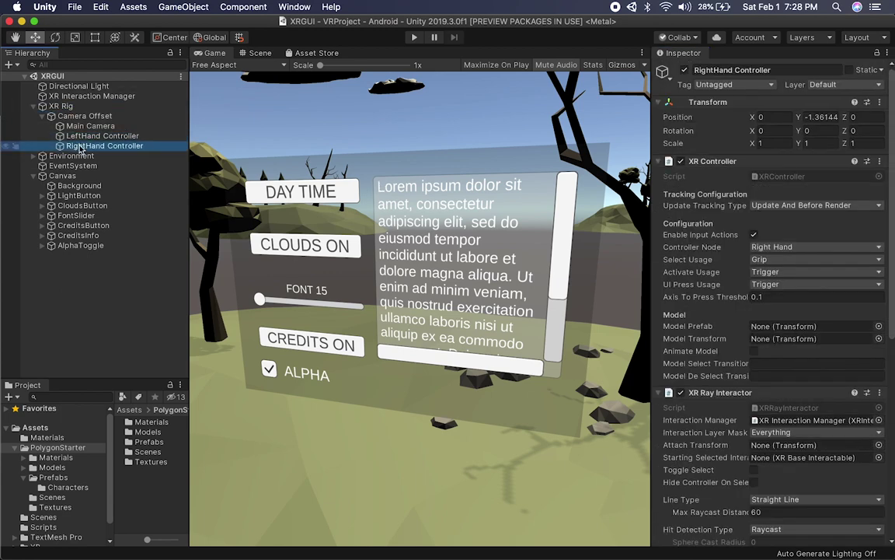
Collapse the XR Rig hierarchy and inspect the Environment and Canvas objects
click(43, 106)
click(56, 116)
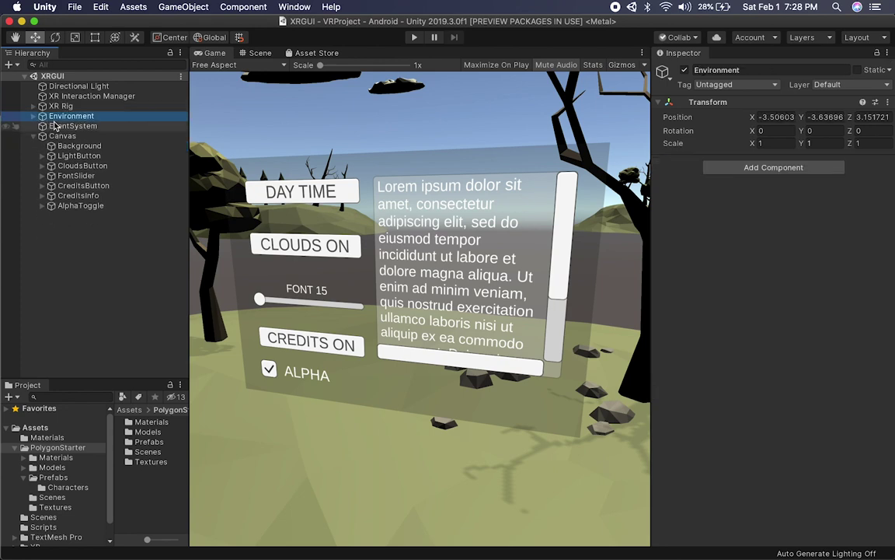
click(56, 136)
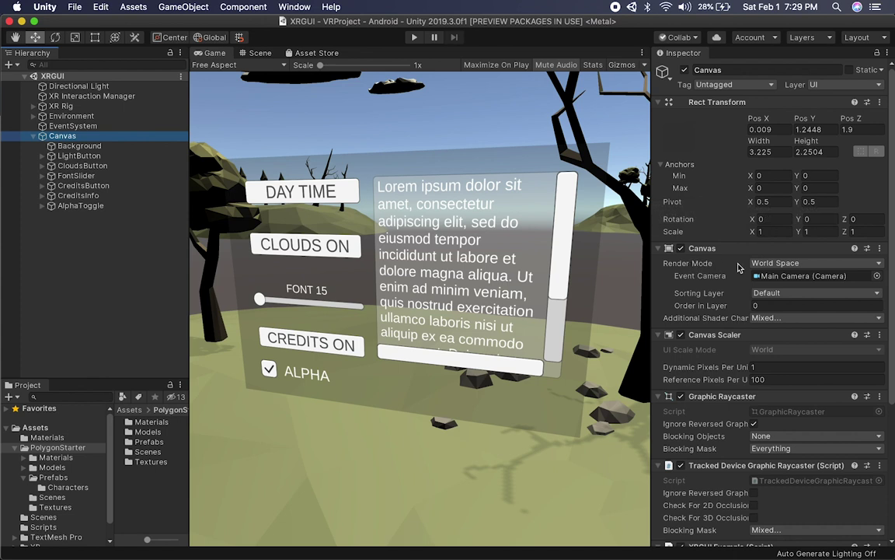
Keep the Canvas render mode at World Space and set the Canvas Scaler's Dynamic Pixels Per Unit to 1
click(762, 263)
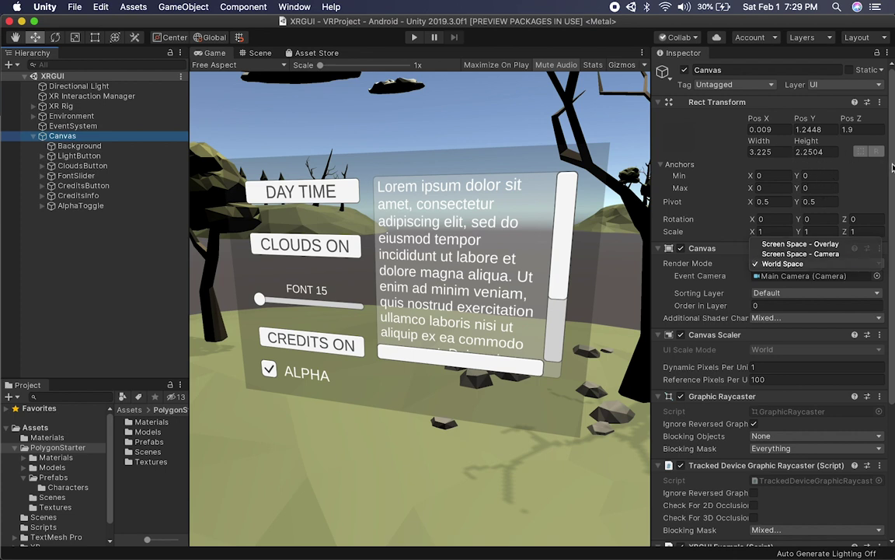
click(782, 263)
click(768, 367)
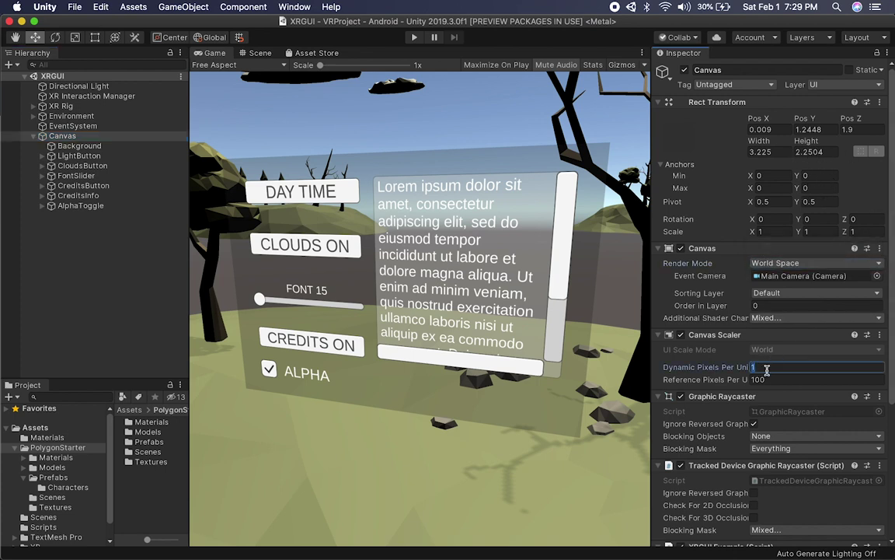
key(BackSpace)
text(1)
key(Return)
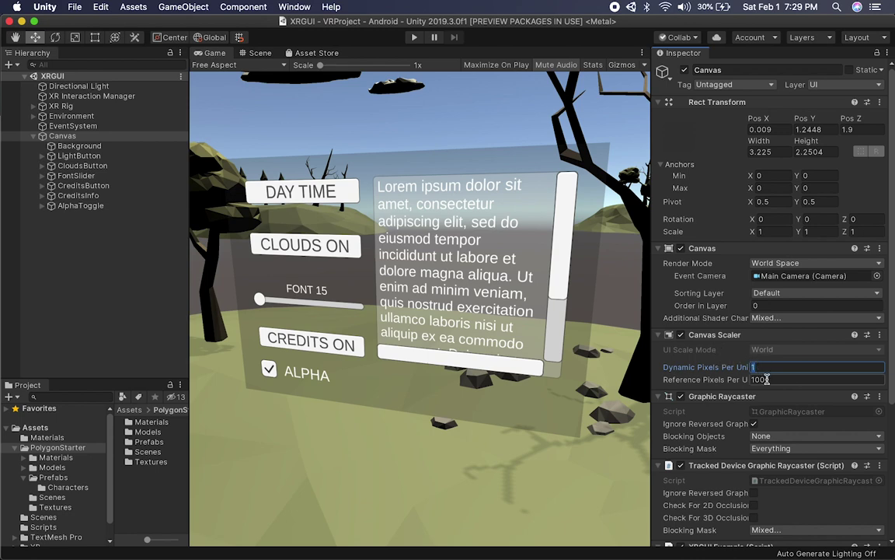
Widen the Inspector and examine the Blocking Mask options of the Canvas's Tracked Device Graphic Raycaster
scroll(882, 389, down, 10)
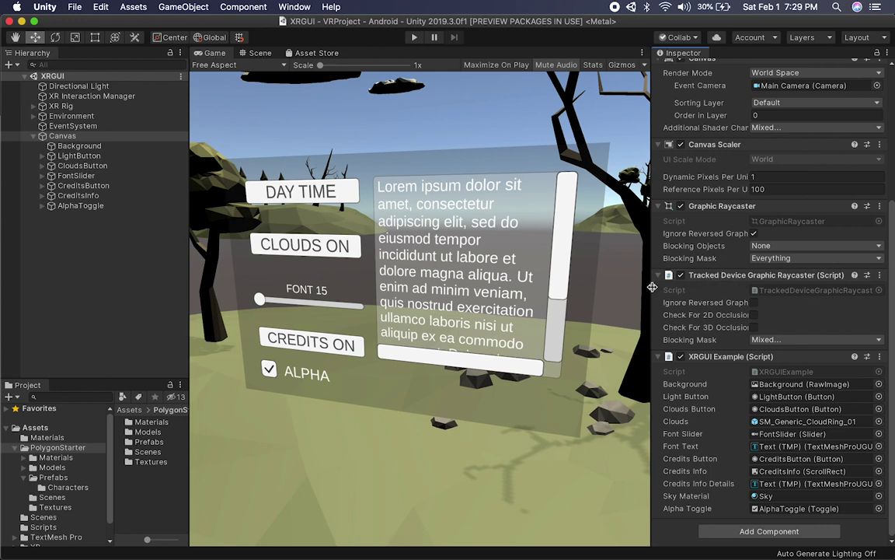
drag(652, 286, 595, 286)
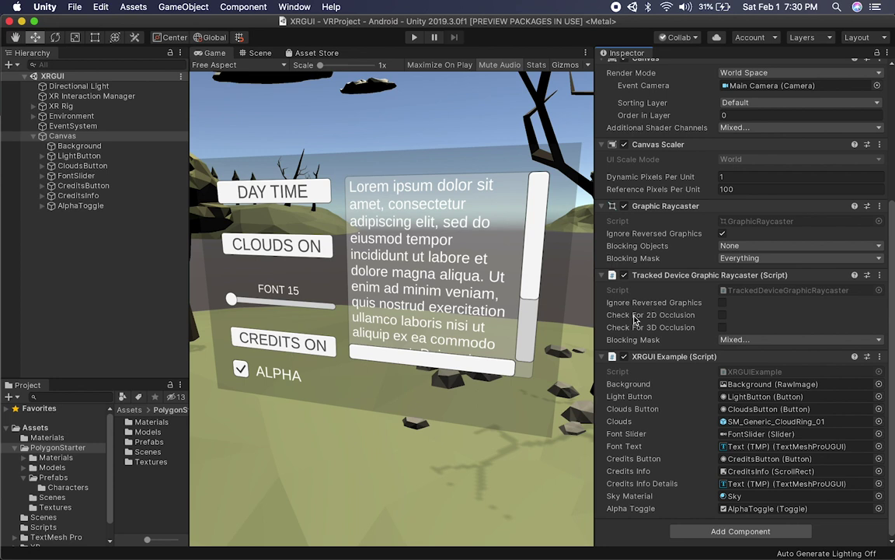
click(730, 340)
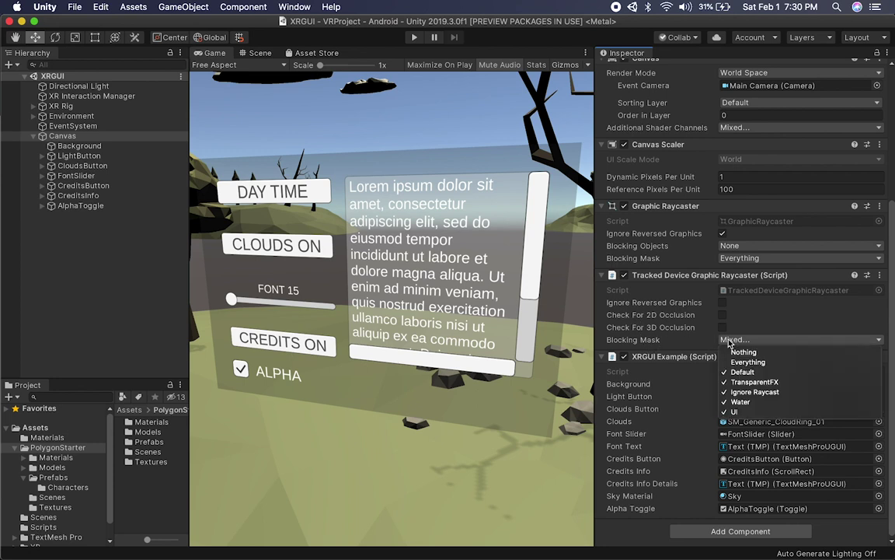
click(706, 340)
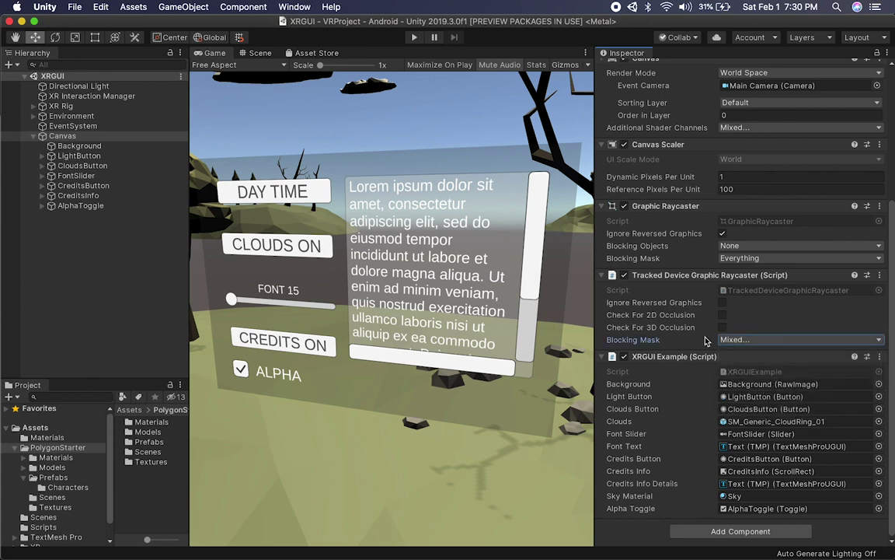
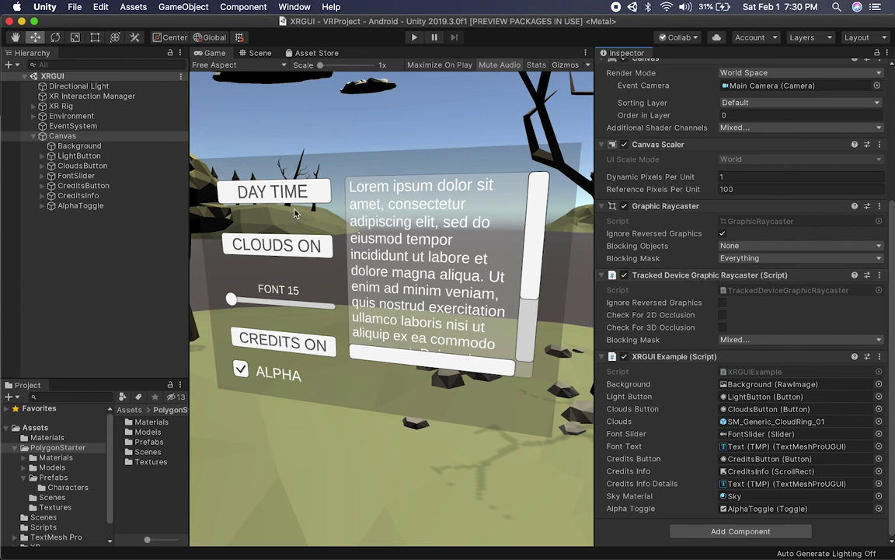
Inspect the EventSystem object's XRUI Input Module and search the available components for "XRUI" without adding one
click(68, 128)
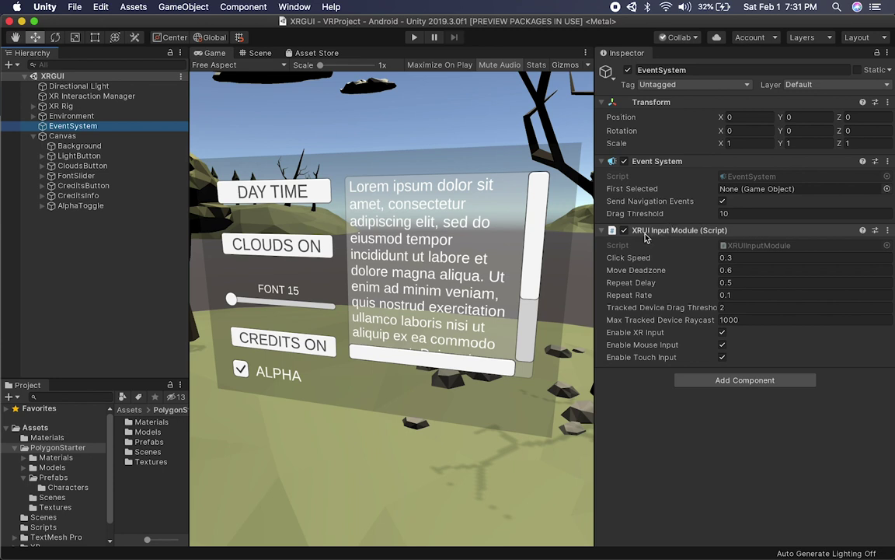
click(700, 380)
text(XR)
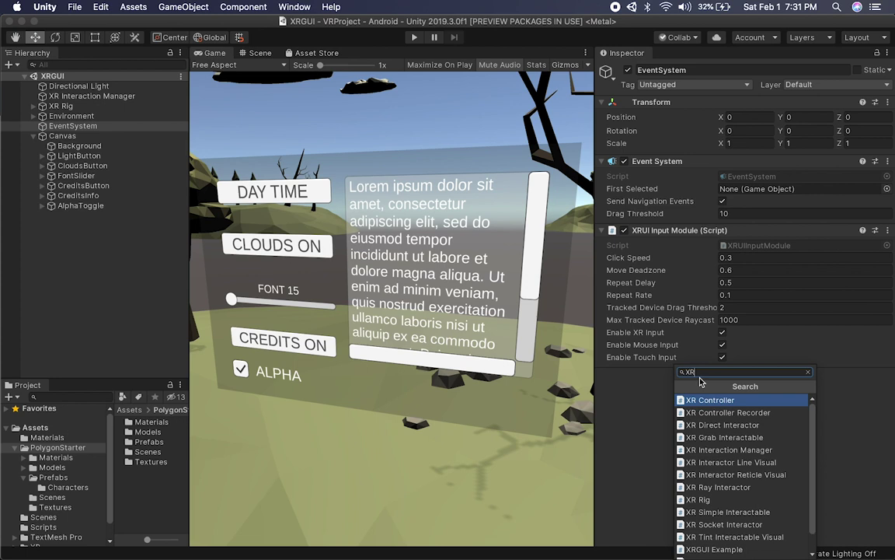
text( UI)
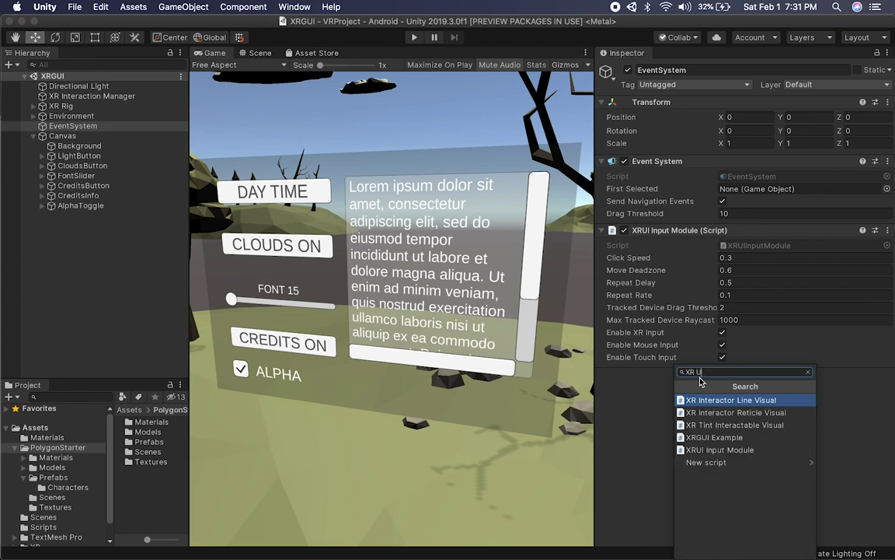
key(BackSpace)
key(BackSpace)
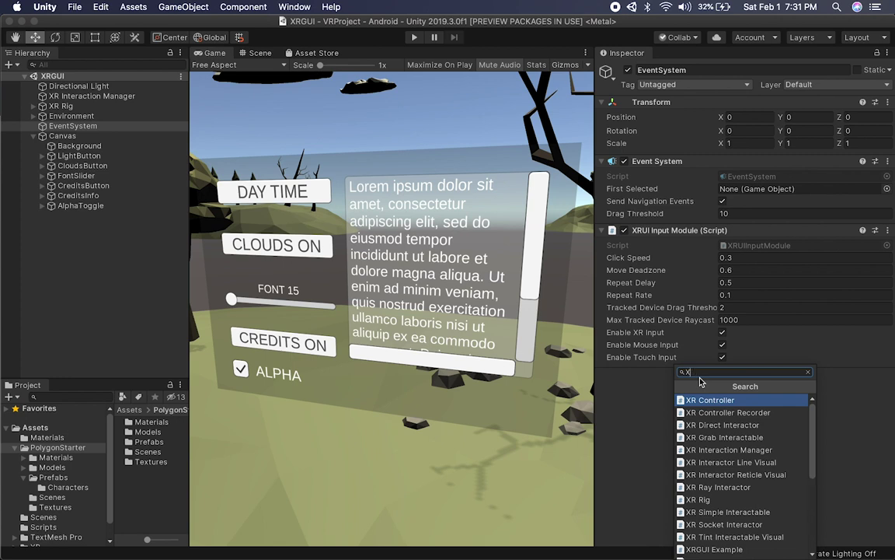
text(UI)
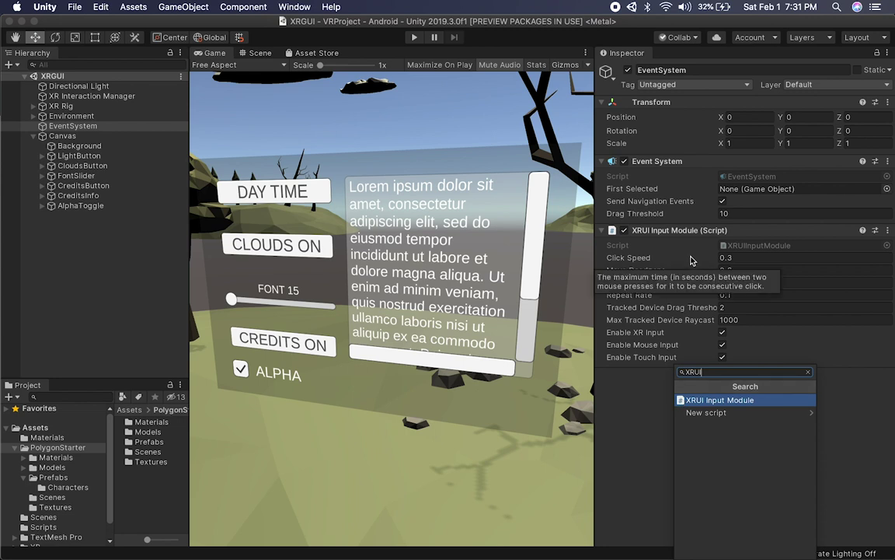
click(579, 375)
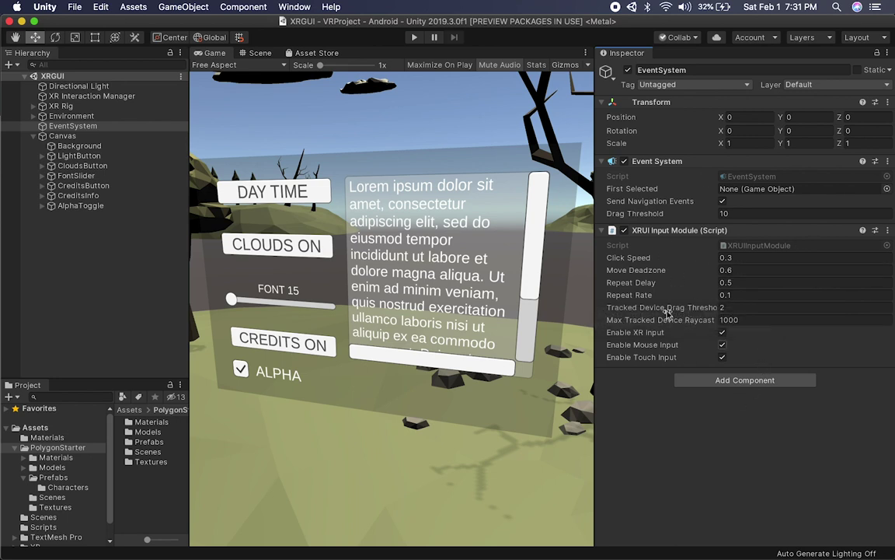
Open the XRGUIExample script attached to the Canvas in Visual Studio Code
click(60, 139)
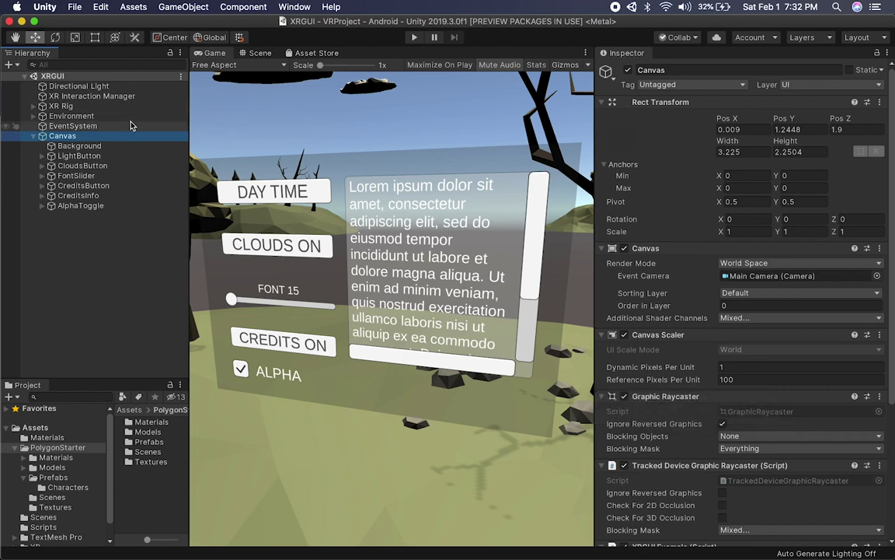
scroll(700, 404, down, 5)
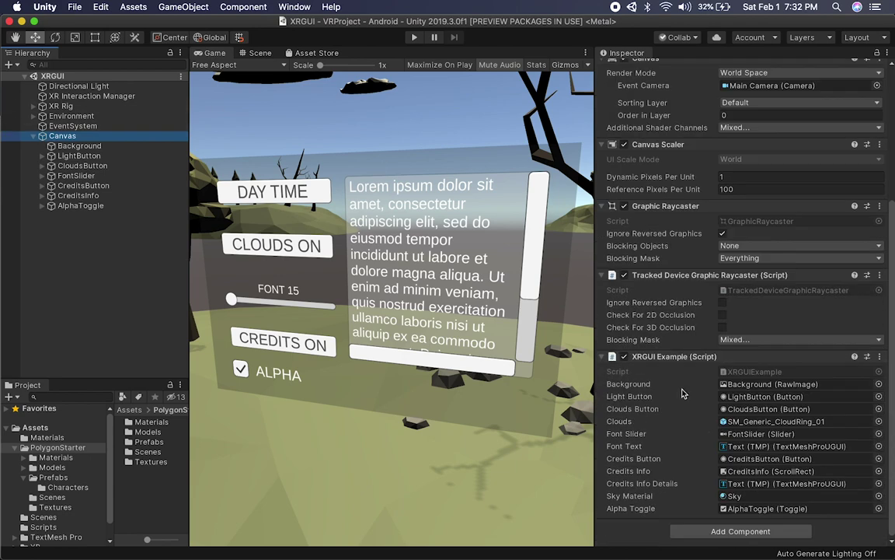
double_click(742, 372)
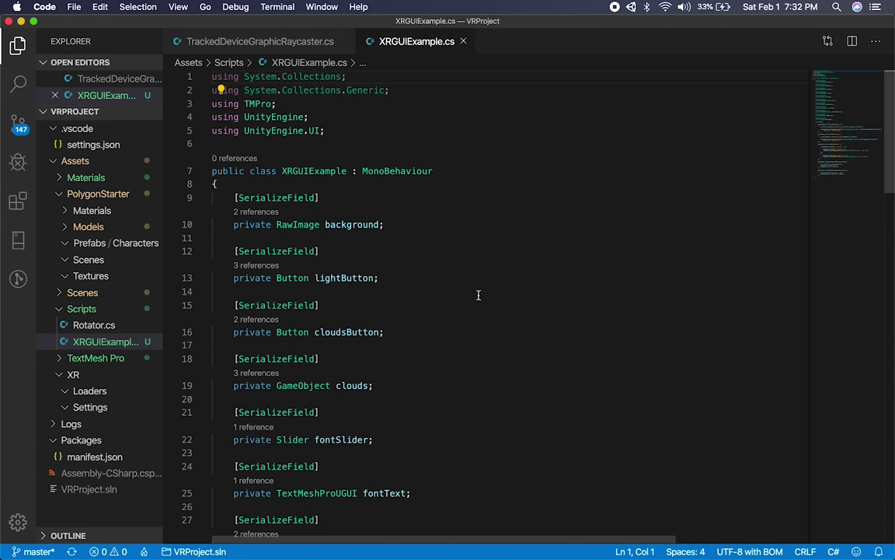
Skim through the serialized field declarations of the XRGUIExample class and return to the start of the file
scroll(475, 280, down, 2)
click(473, 255)
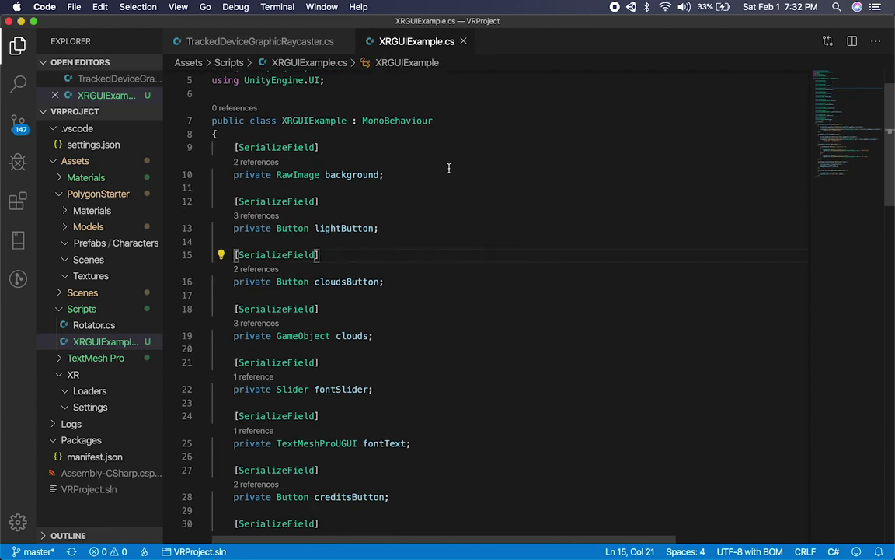
scroll(446, 168, down, 1)
drag(208, 115, 233, 247)
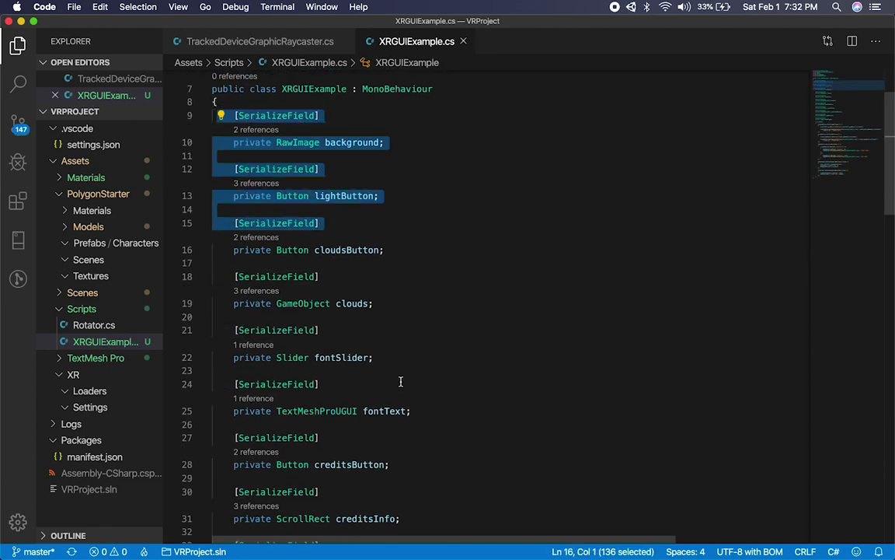
scroll(401, 380, down, 5)
scroll(400, 379, down, 3)
scroll(400, 379, up, 6)
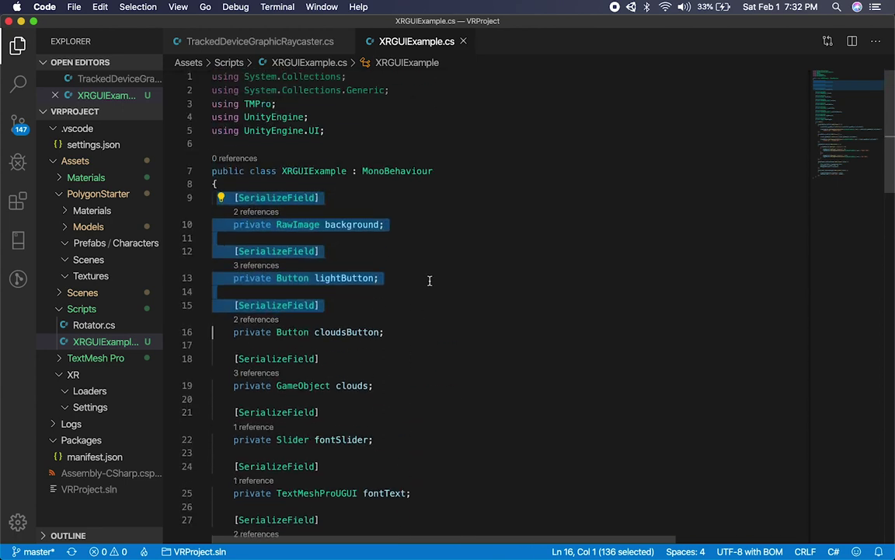
click(428, 278)
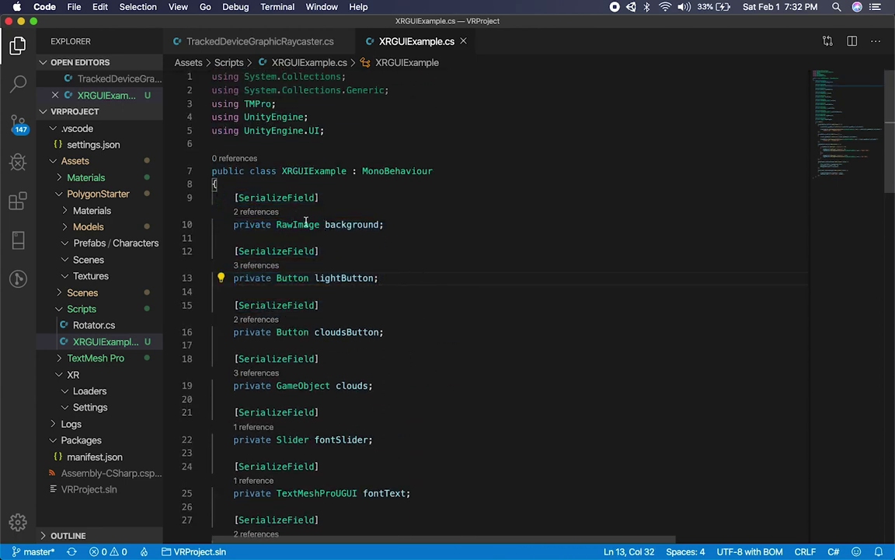
Examine the RawImage background field and the Button lightButton field in the XRGUIExample class
double_click(280, 225)
double_click(350, 225)
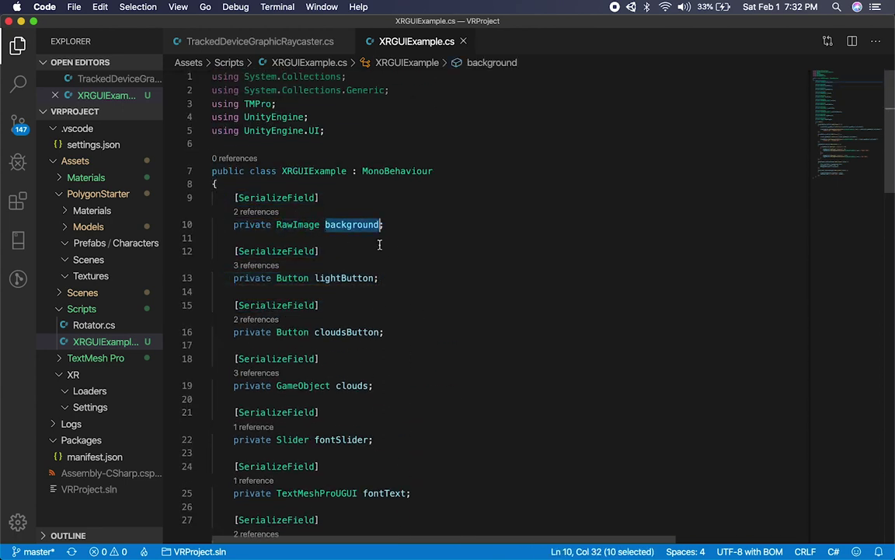
scroll(436, 317, down, 2)
click(330, 202)
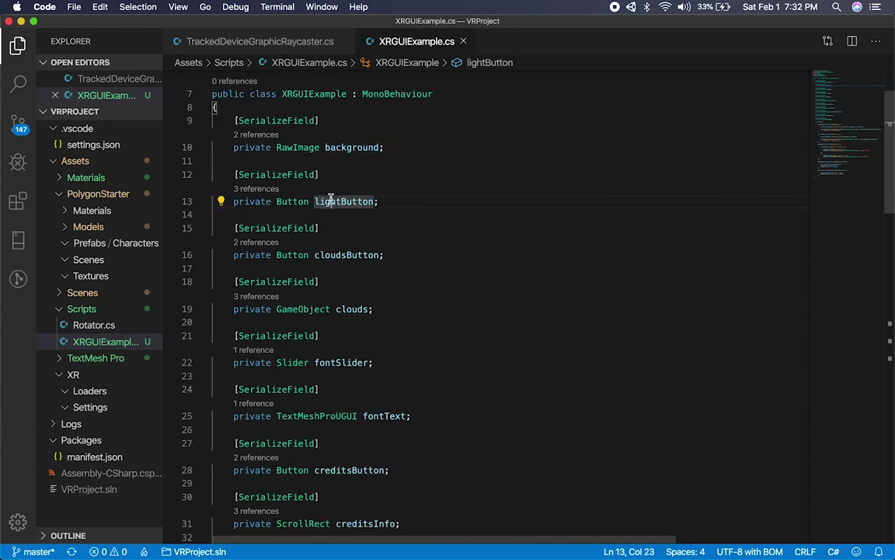
double_click(293, 202)
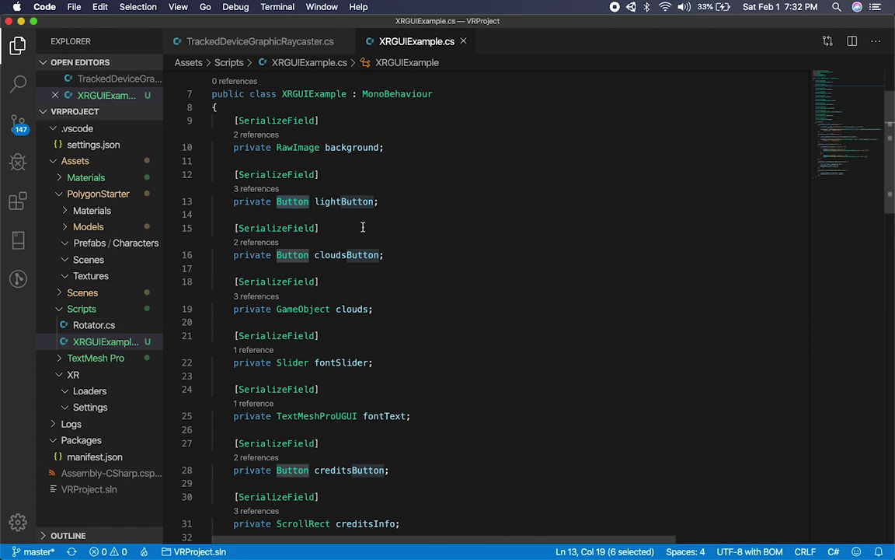
Review the cloudsButton field together with the clouds GameObject field in the XRGUIExample class
scroll(362, 226, down, 1)
double_click(339, 218)
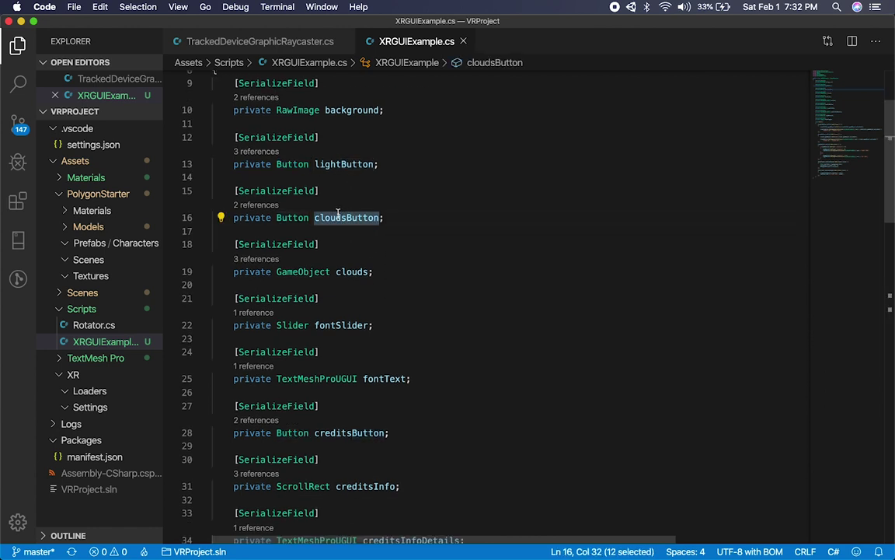
drag(375, 271, 232, 271)
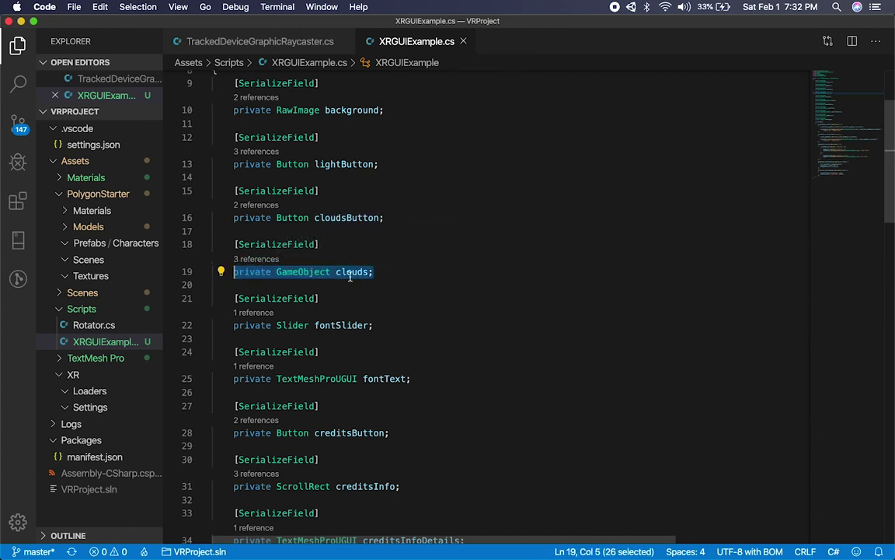
double_click(340, 218)
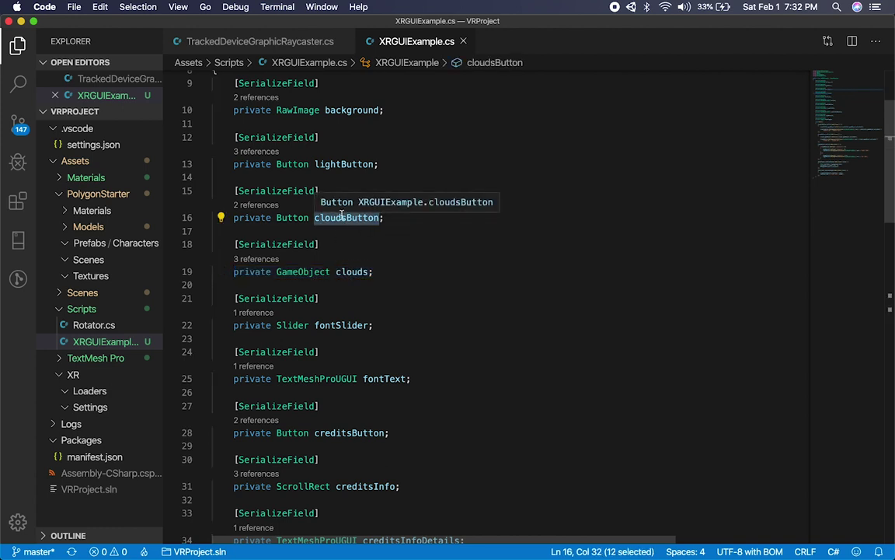
double_click(351, 272)
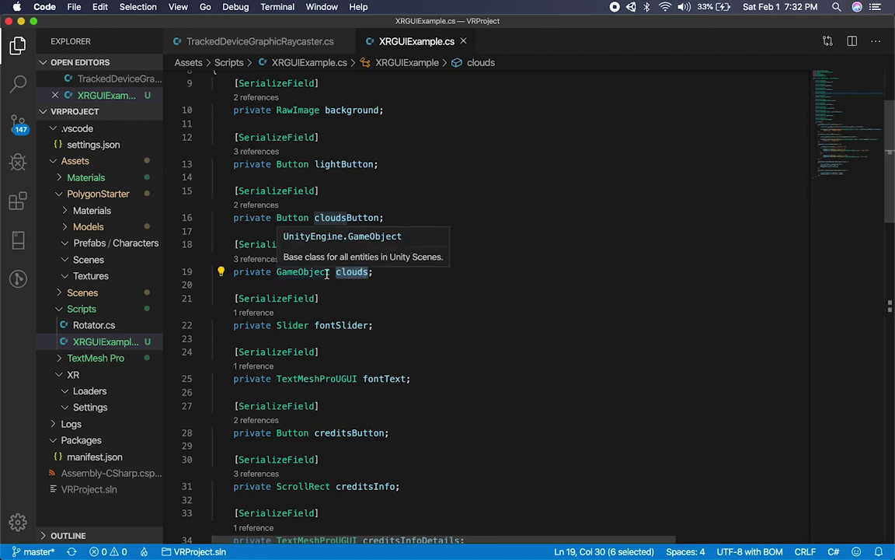
Examine the fontSlider field and the TextMeshProUGUI fontText field among the XRGUIExample declarations
scroll(390, 331, down, 5)
scroll(390, 331, down, 2)
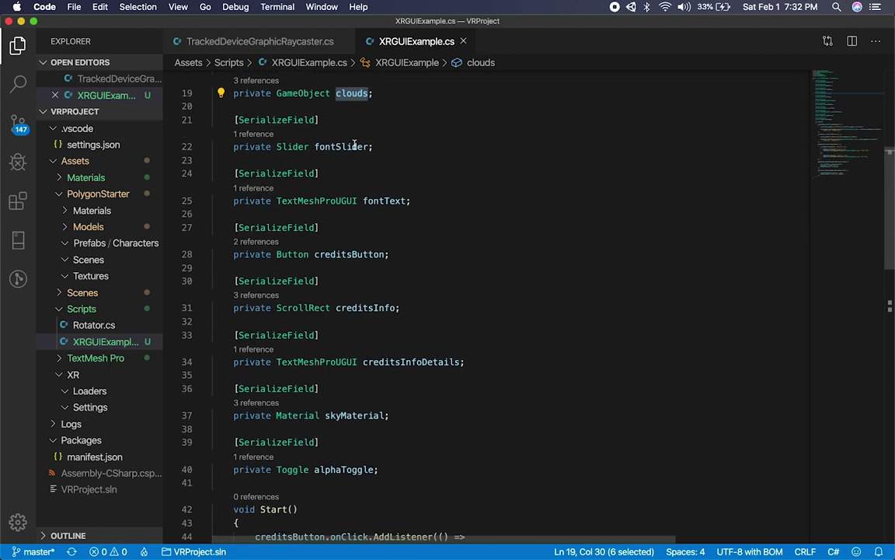
drag(228, 147, 320, 146)
click(345, 147)
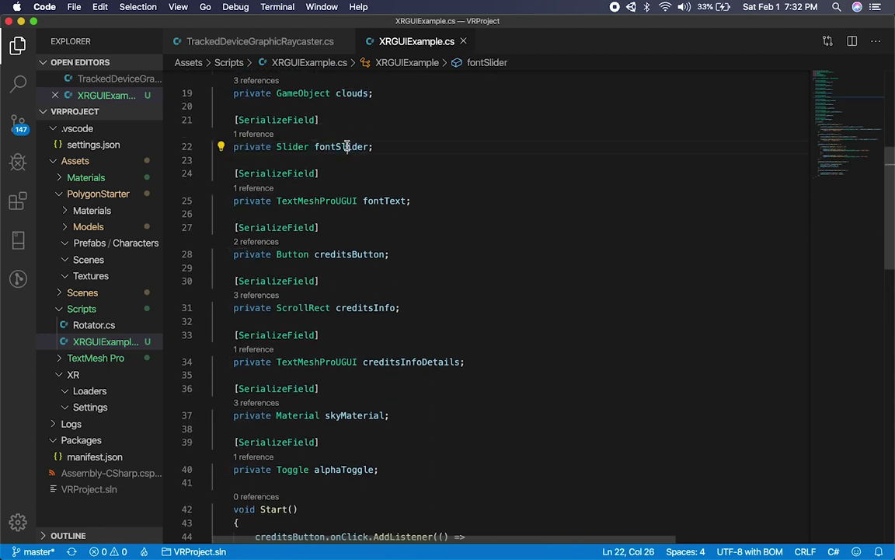
scroll(439, 229, down, 3)
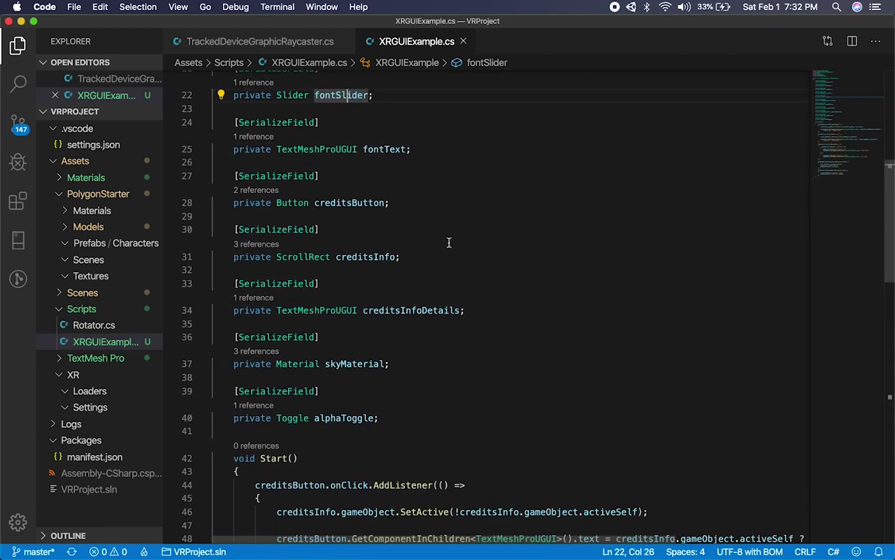
double_click(375, 93)
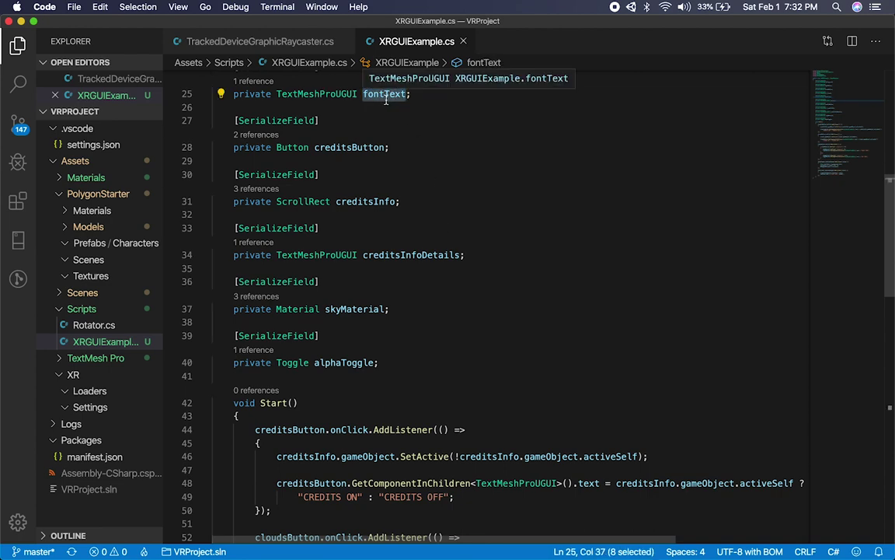
scroll(385, 100, up, 3)
double_click(324, 120)
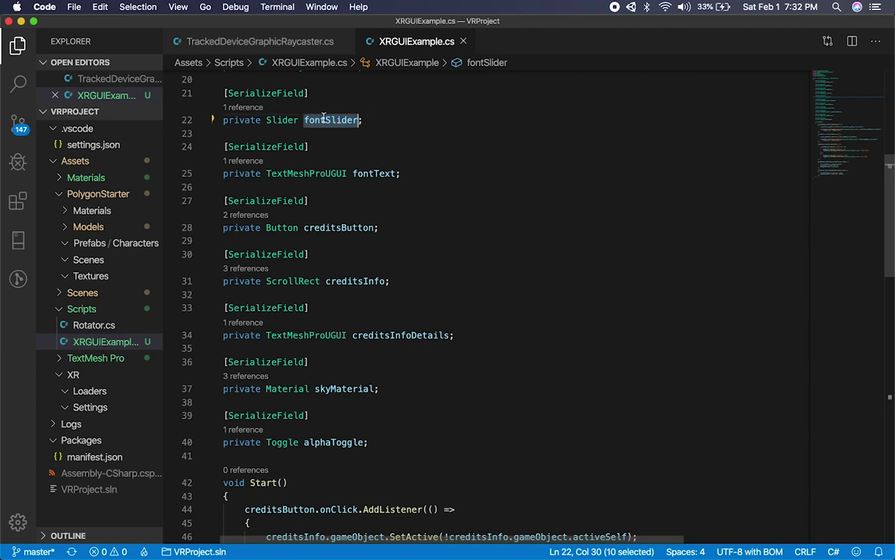
click(379, 174)
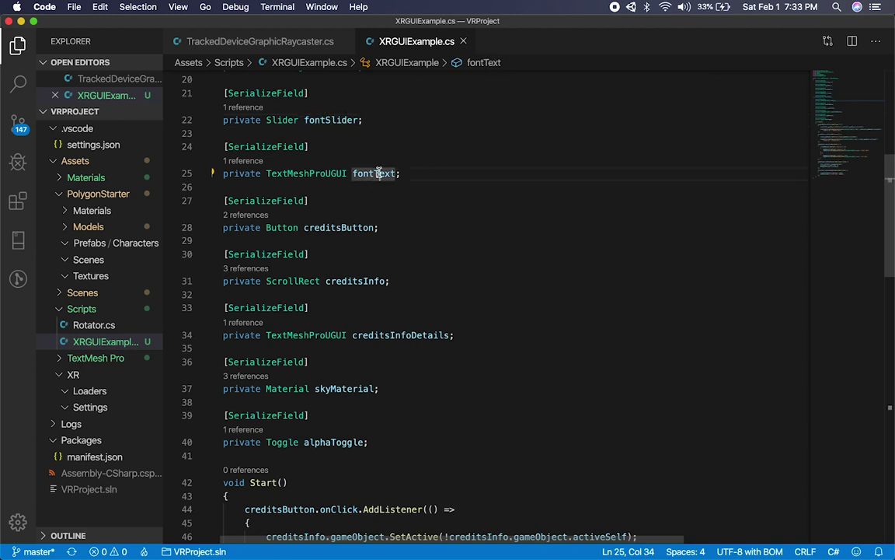
scroll(379, 173, down, 5)
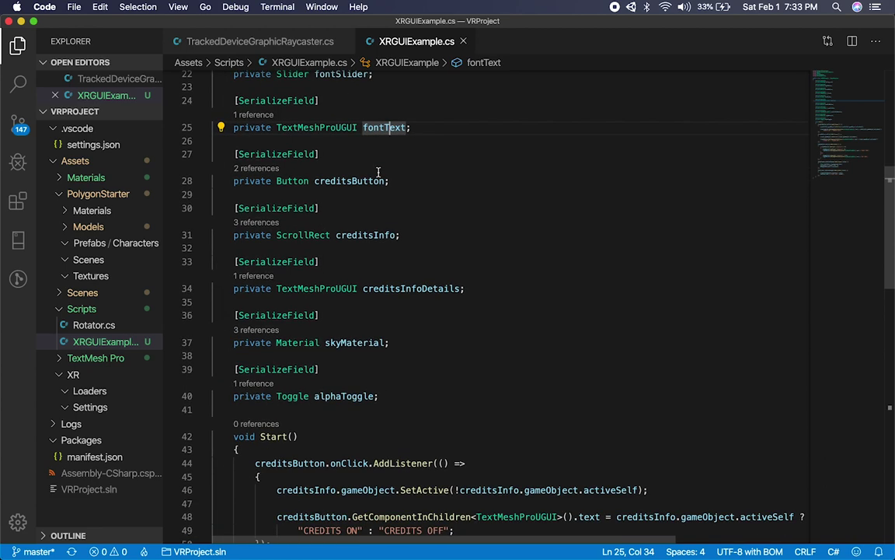
Examine the Button creditsButton field and the ScrollRect creditsInfo field in the XRGUIExample class
double_click(345, 135)
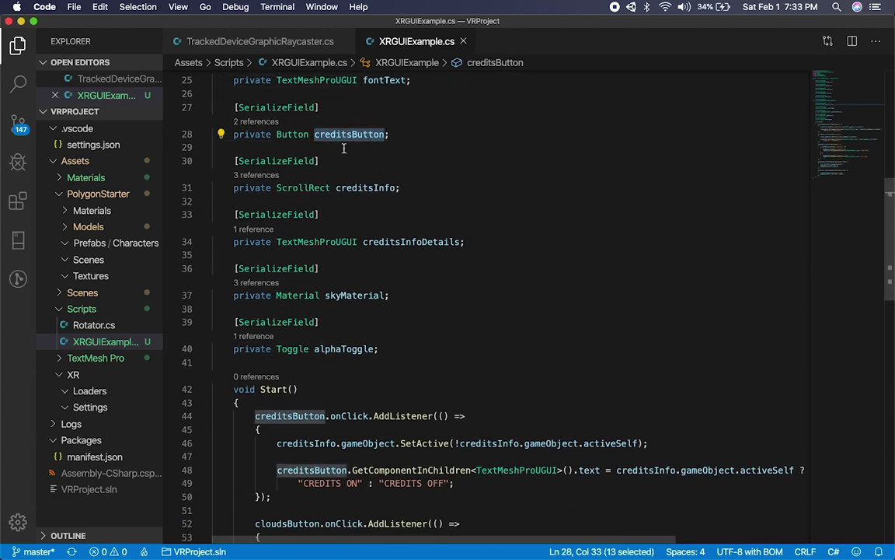
double_click(350, 189)
scroll(348, 189, down, 3)
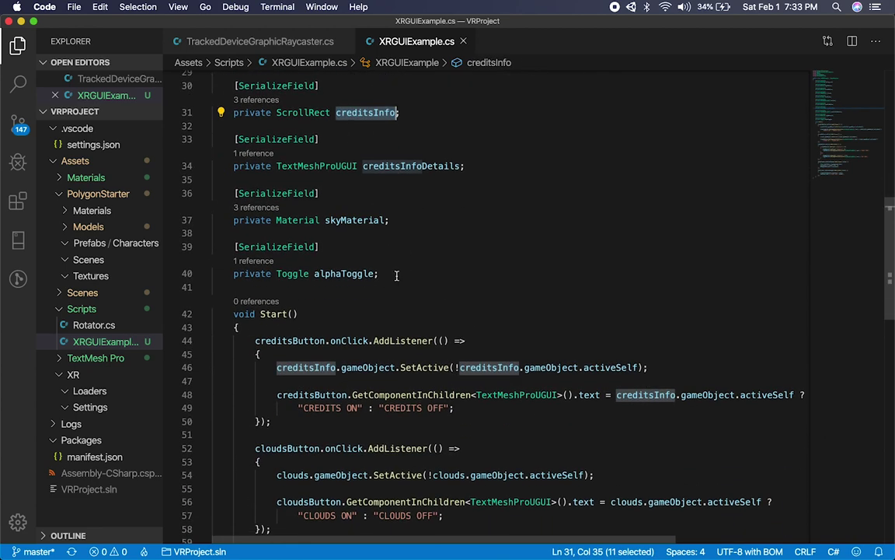
Review the Material skyMaterial and Toggle alphaToggle fields, together with the background field near the start of the class
double_click(353, 220)
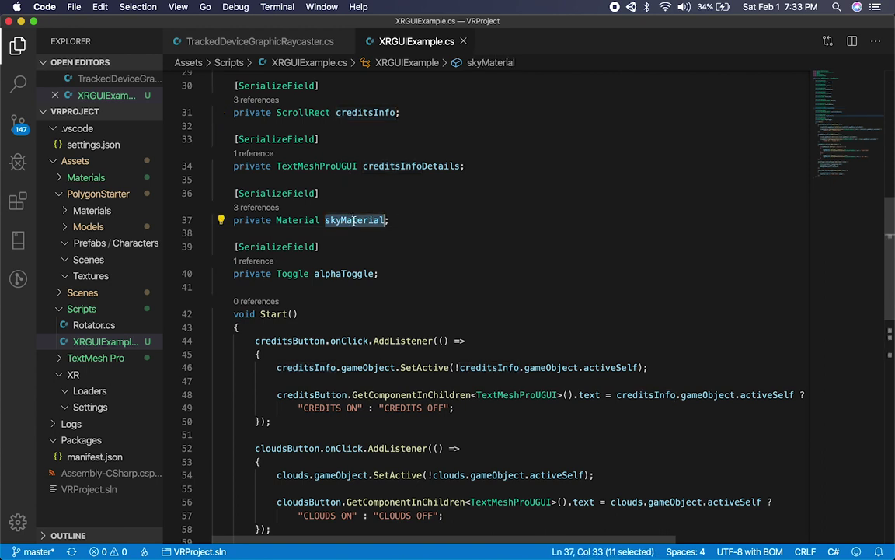
double_click(342, 273)
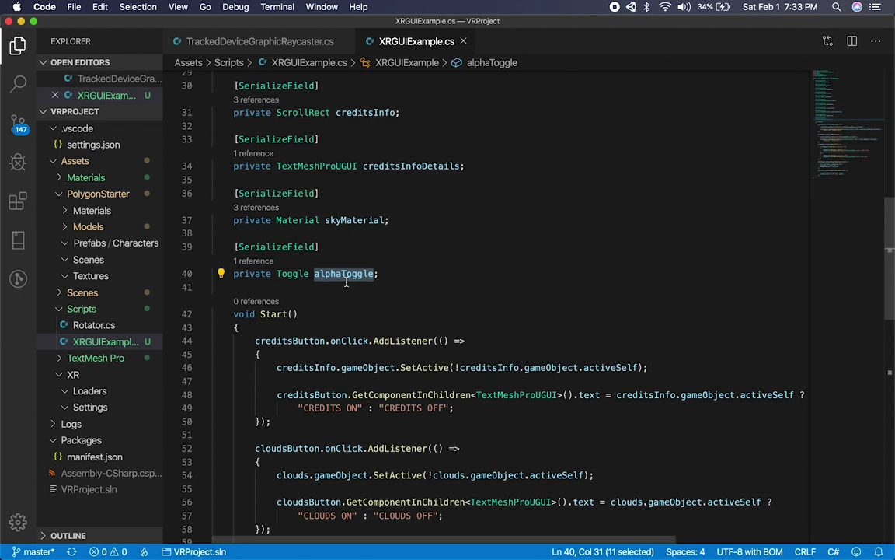
scroll(371, 262, up, 10)
drag(304, 224, 356, 224)
Look over the Start method, comparing the onClick listeners registered for creditsButton and cloudsButton
scroll(467, 314, down, 2)
scroll(467, 315, down, 12)
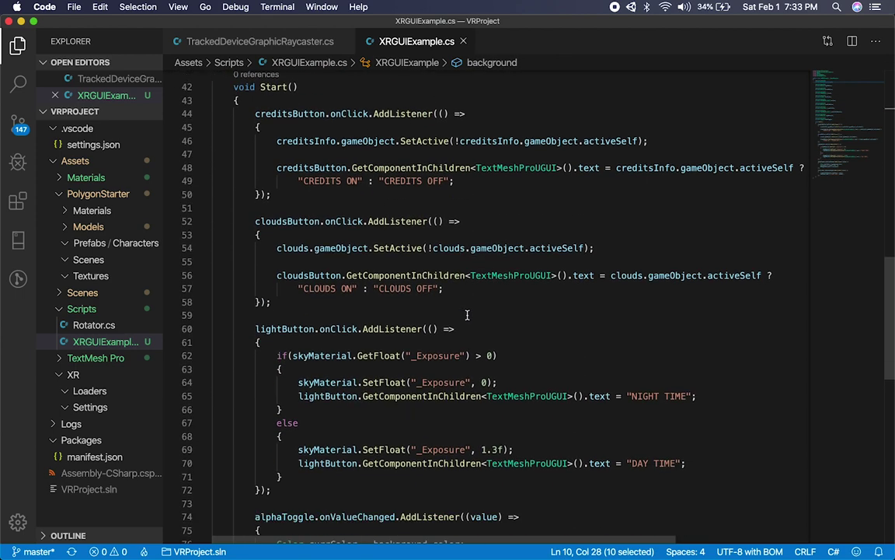
scroll(453, 234, up, 1)
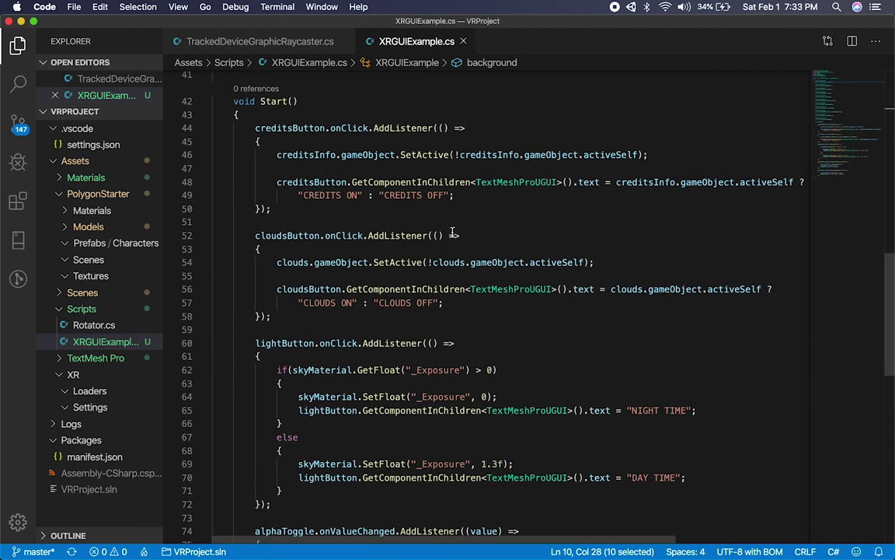
drag(268, 160, 272, 209)
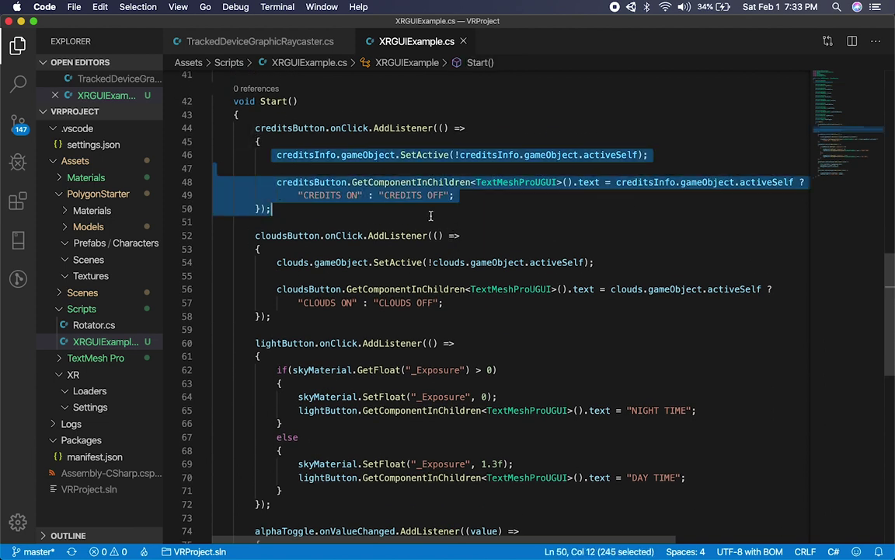
click(445, 127)
click(436, 235)
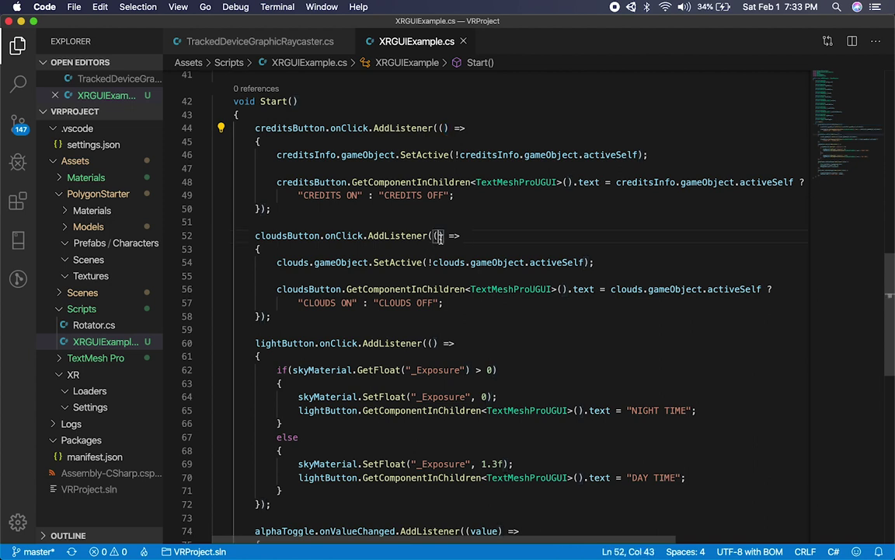
Examine how the creditsButton listener toggles creditsInfo and switches the button text between "CREDITS ON" and "CREDITS OFF"
double_click(289, 127)
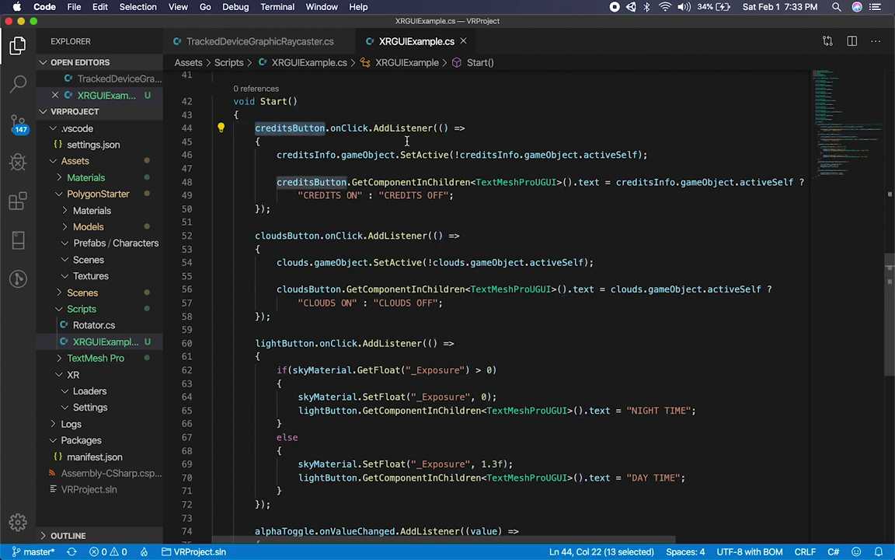
drag(266, 155, 340, 155)
shift+drag(403, 170, 467, 197)
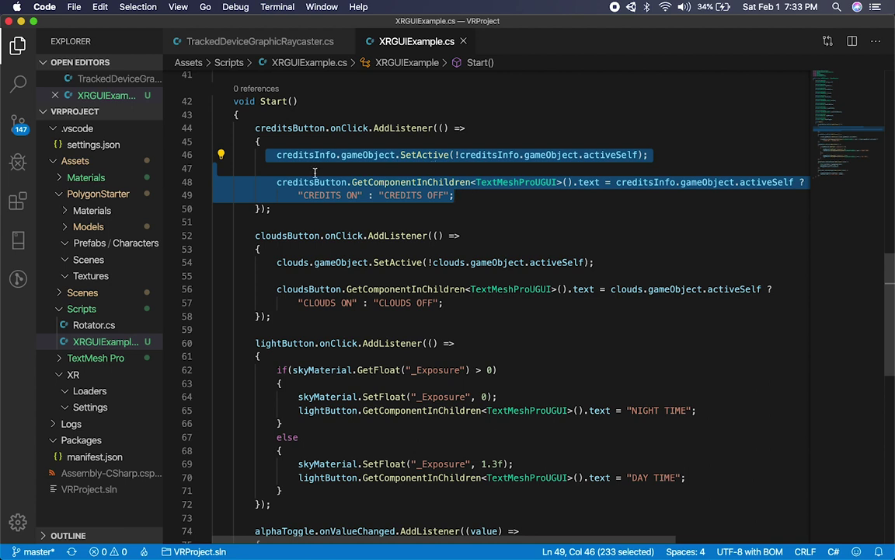
click(362, 130)
drag(277, 155, 454, 195)
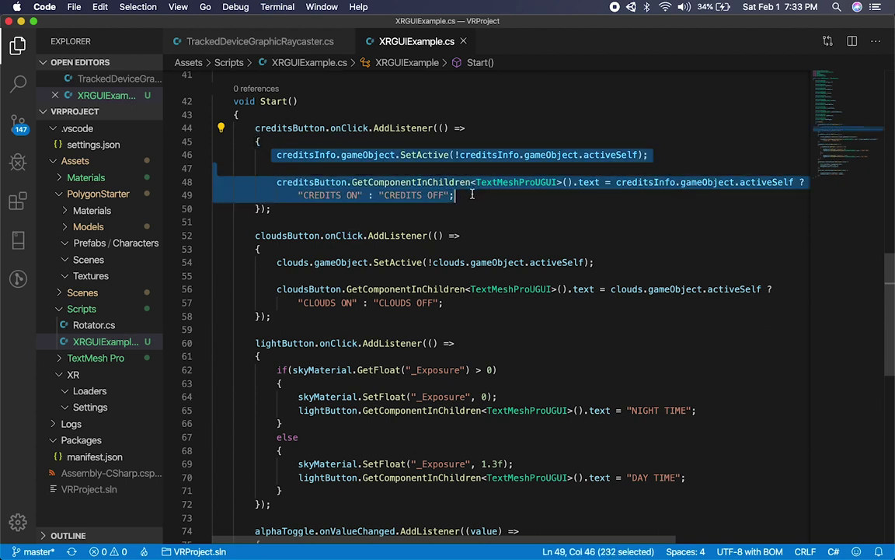
double_click(325, 196)
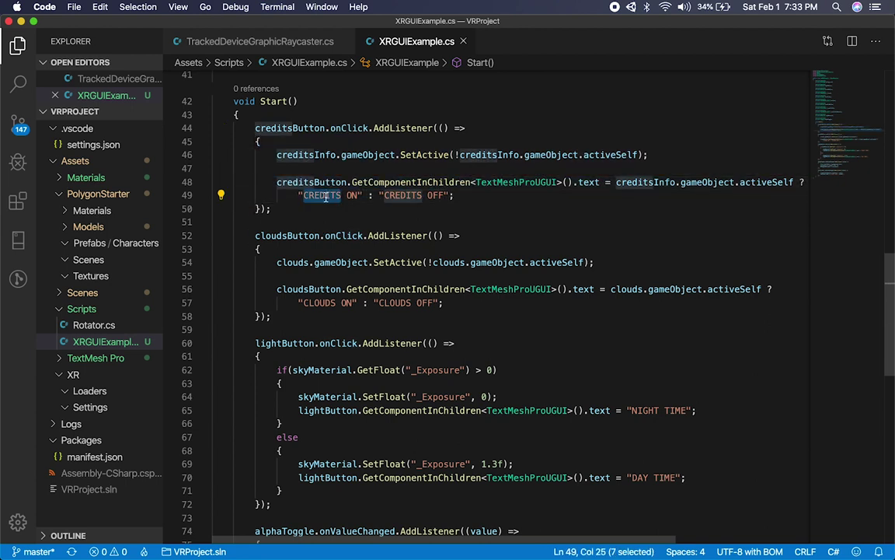
double_click(400, 195)
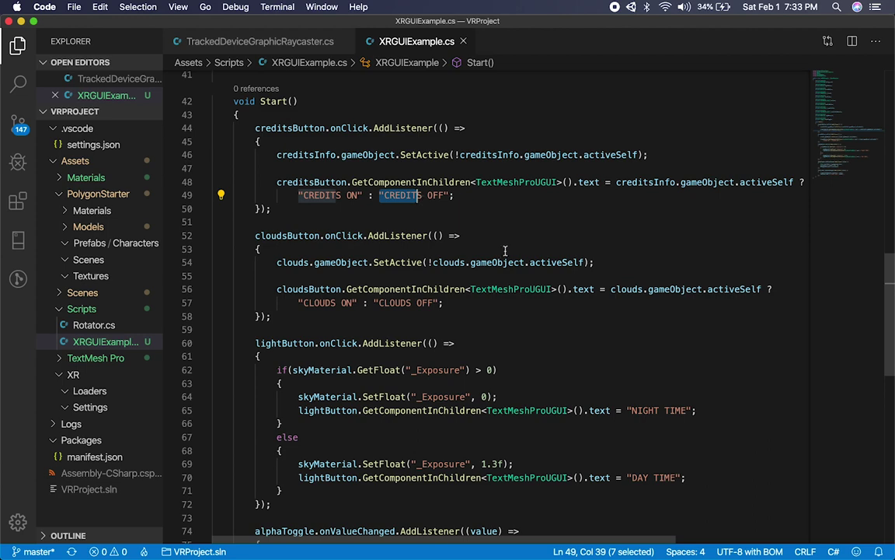
Examine the cloudsButton listener, covering the SetActive call on clouds and the statement that updates the button text
scroll(498, 249, down, 2)
double_click(295, 166)
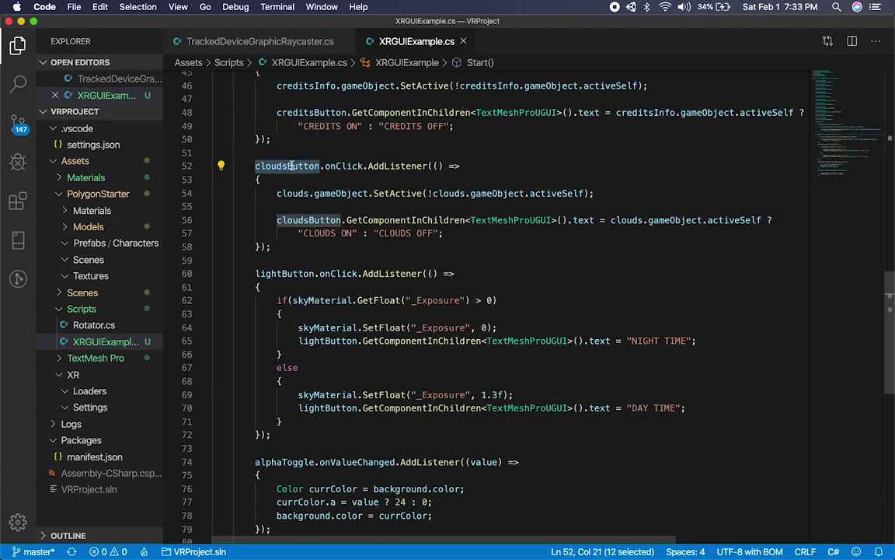
double_click(290, 193)
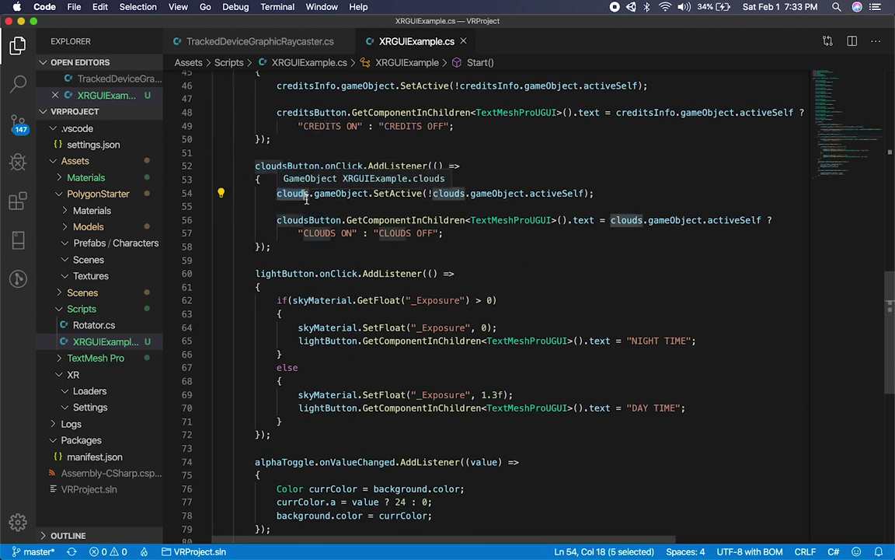
drag(277, 194, 619, 195)
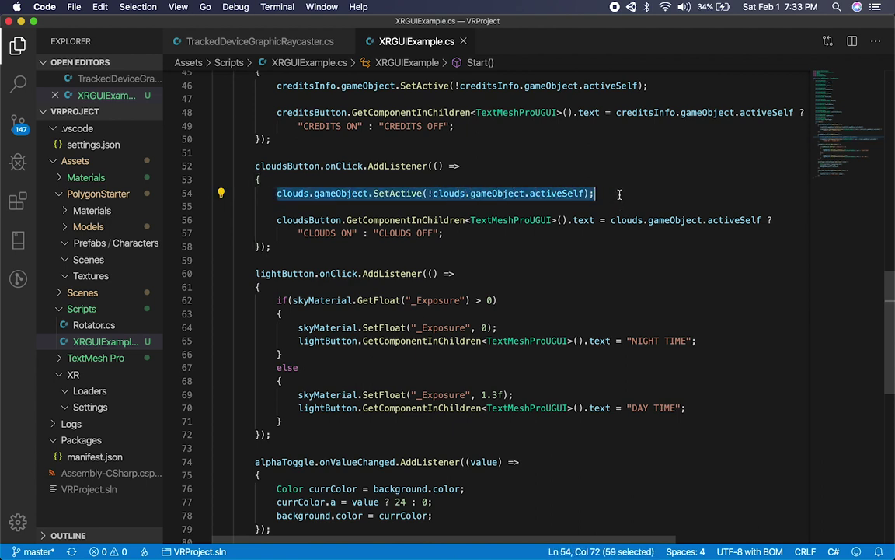
drag(277, 220, 402, 233)
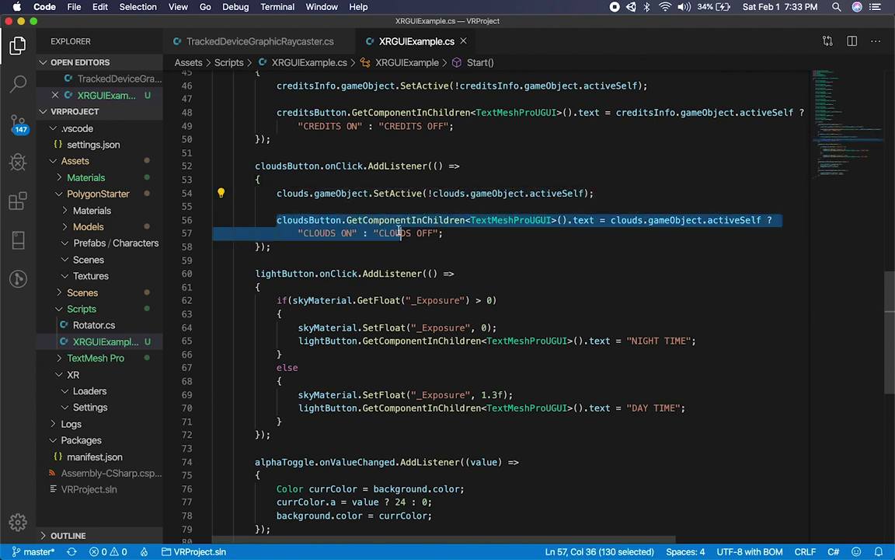
Examine the lightButton listener's _Exposure check on skyMaterial and the SetFloat call in its first branch
scroll(529, 267, down, 4)
scroll(529, 266, down, 1)
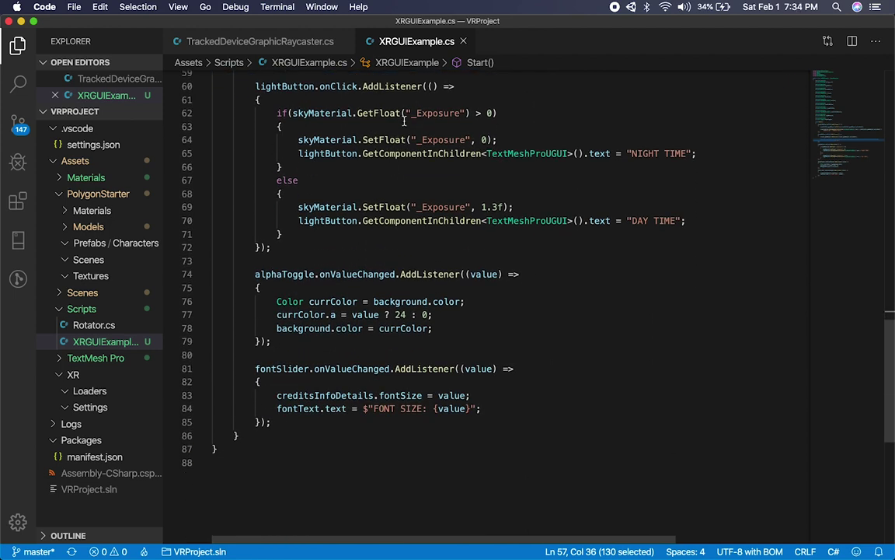
double_click(322, 114)
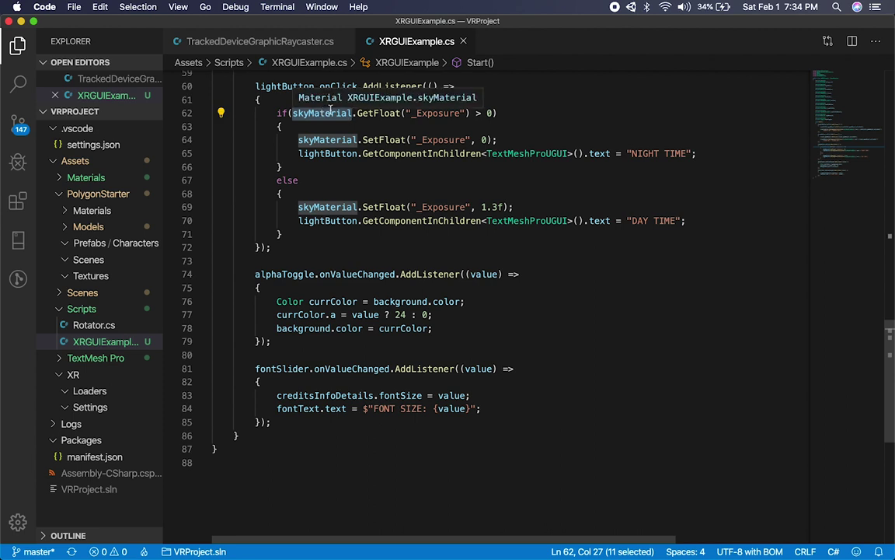
double_click(376, 113)
double_click(384, 140)
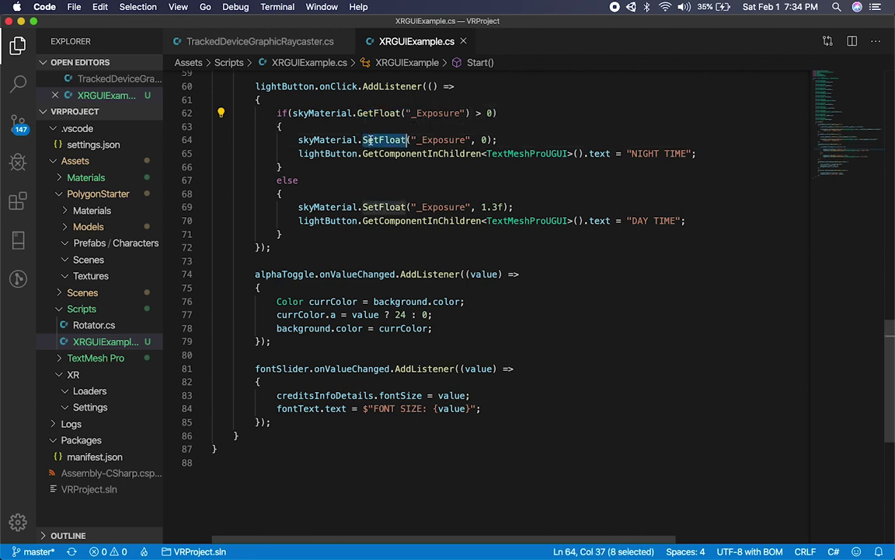
drag(413, 112, 428, 113)
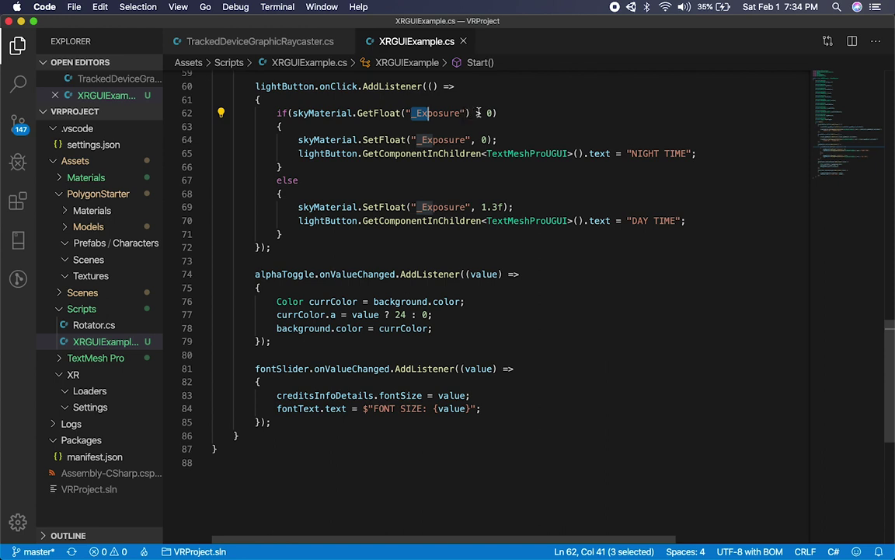
drag(470, 140, 498, 140)
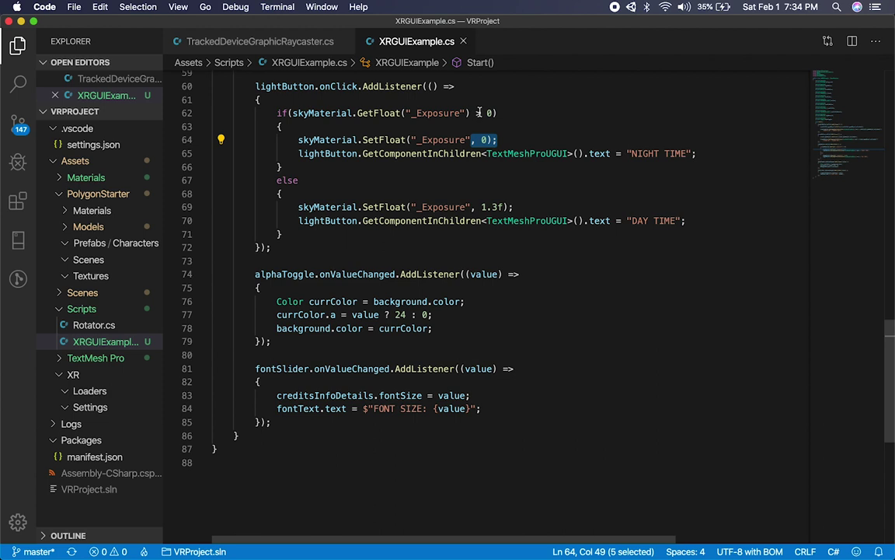
Compare the "NIGHT TIME" text assignment with the else branch that sets the skyMaterial exposure to 1.3f
drag(336, 206, 353, 207)
shift+click(422, 207)
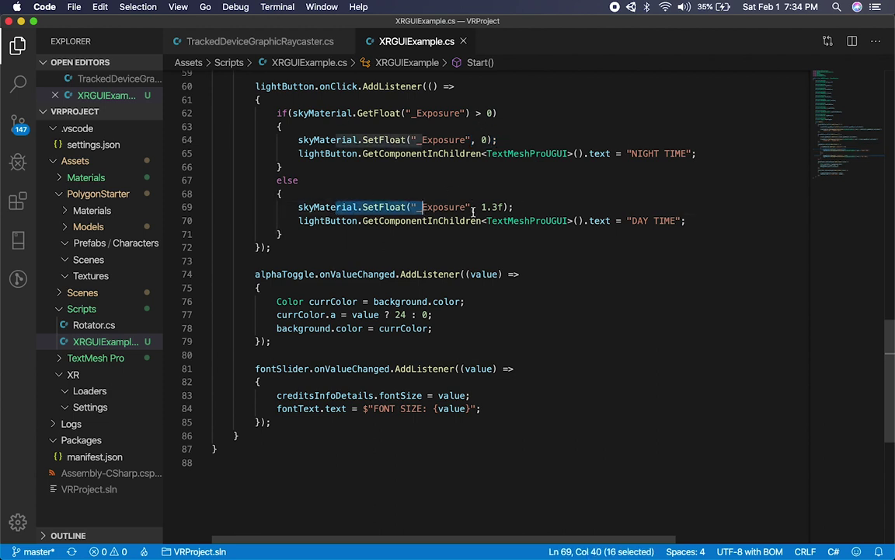
click(619, 153)
shift+click(661, 153)
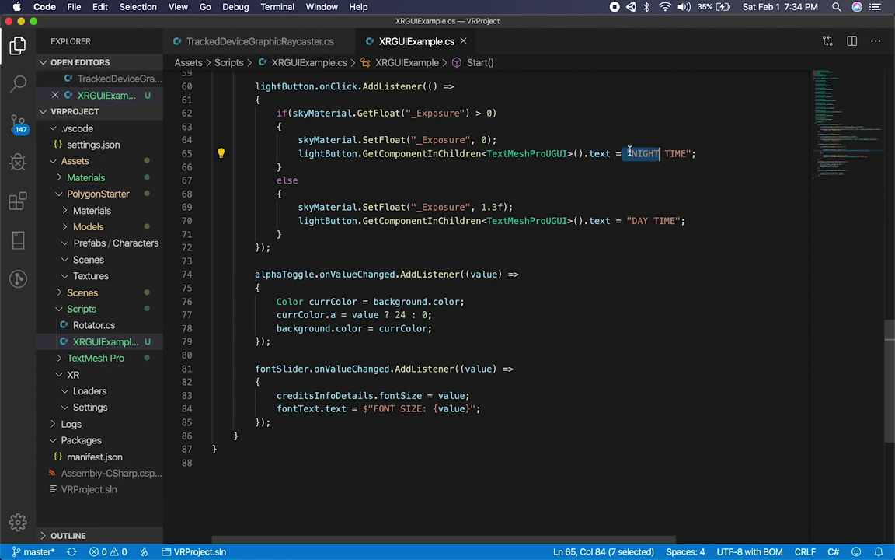
drag(466, 207, 515, 220)
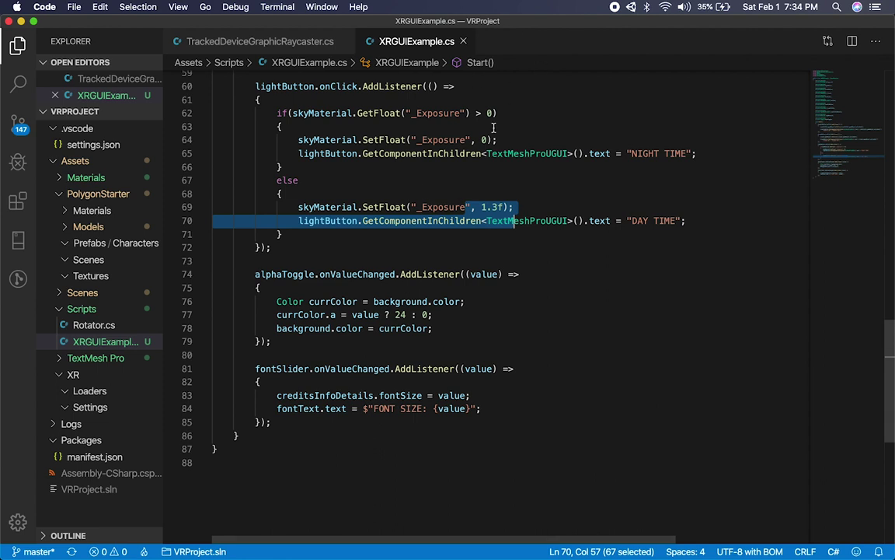
Retrace the lightButton listener's exposure logic from the _Exposure condition through the night branch to the day branch
drag(411, 112, 449, 112)
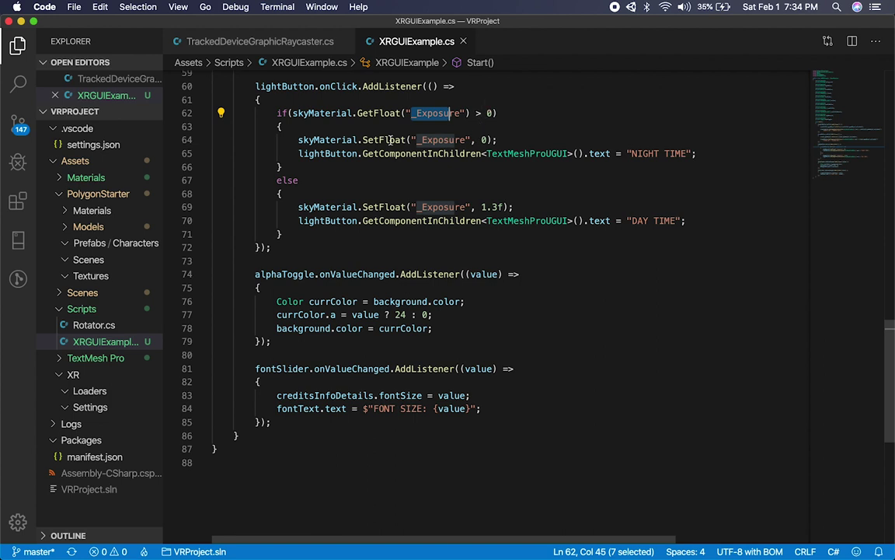
double_click(485, 139)
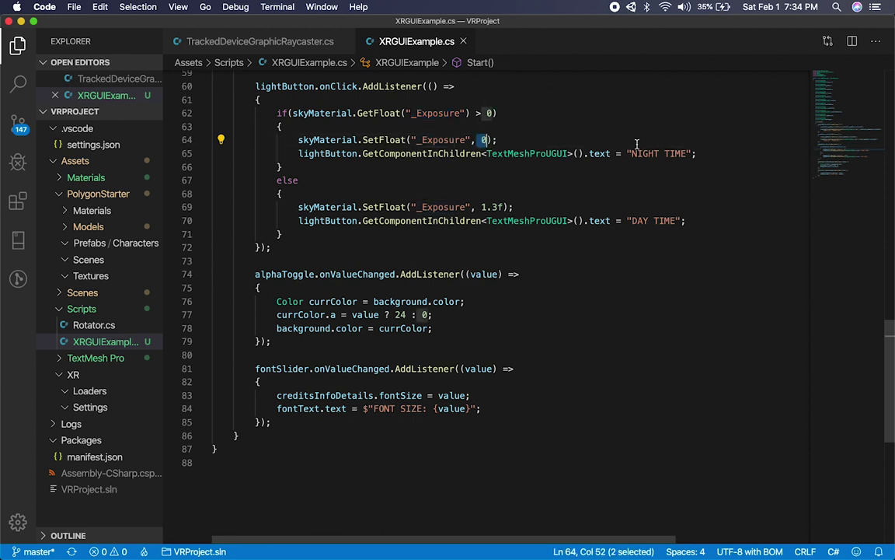
drag(524, 140, 661, 149)
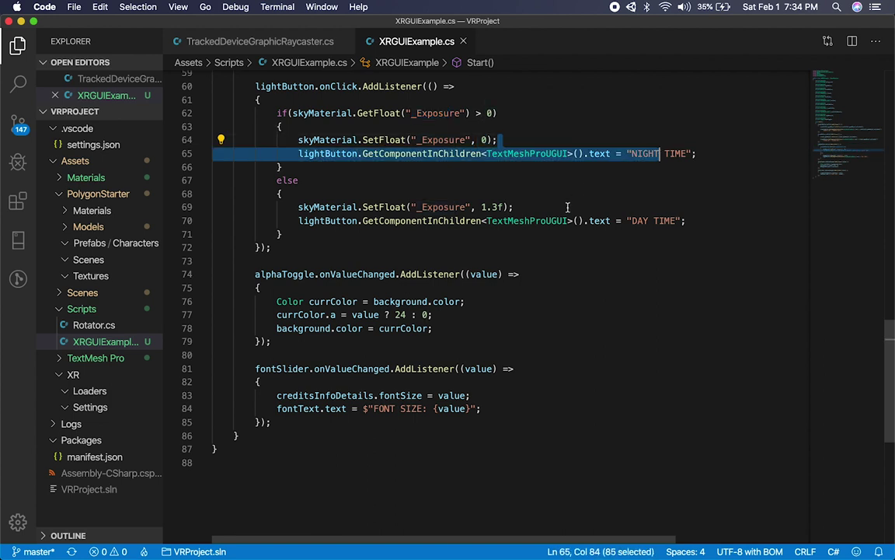
double_click(439, 206)
drag(481, 206, 506, 207)
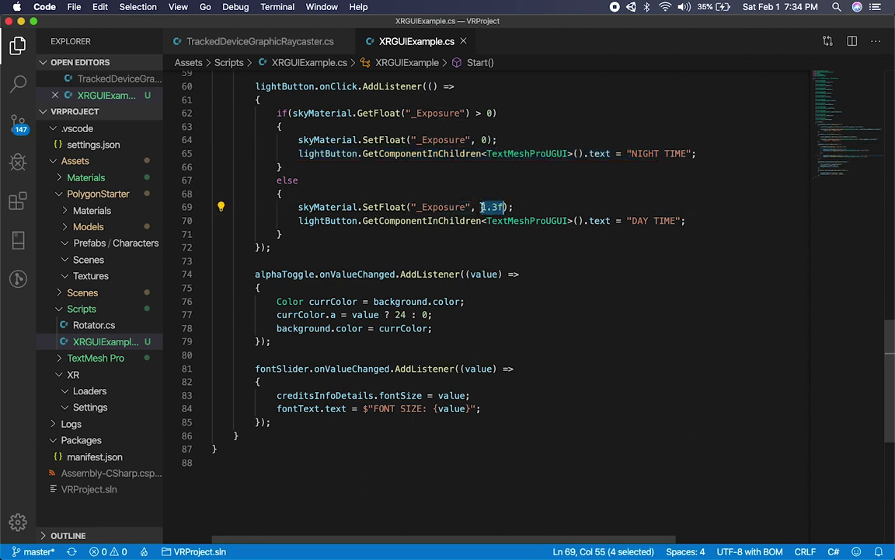
Examine how the alphaToggle onValueChanged listener reads the background color and sets its alpha according to the toggle value
scroll(513, 256, down, 2)
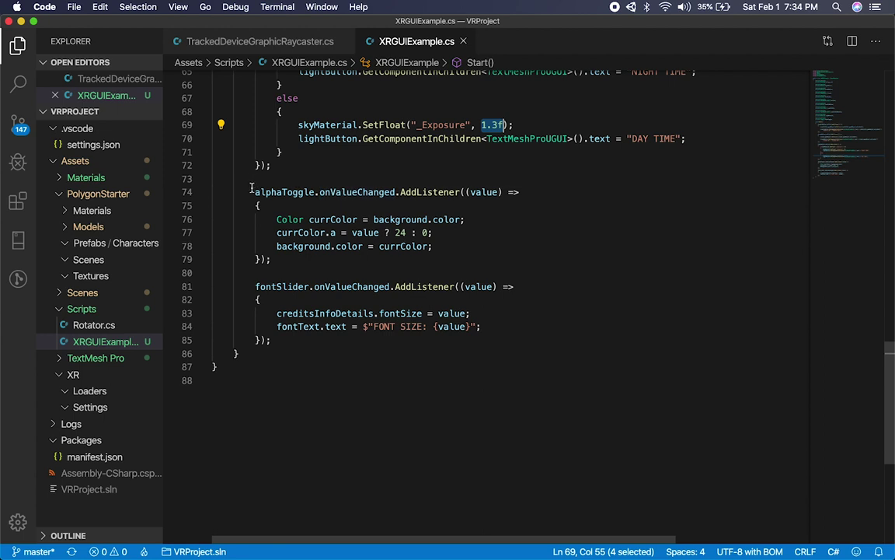
drag(254, 192, 281, 247)
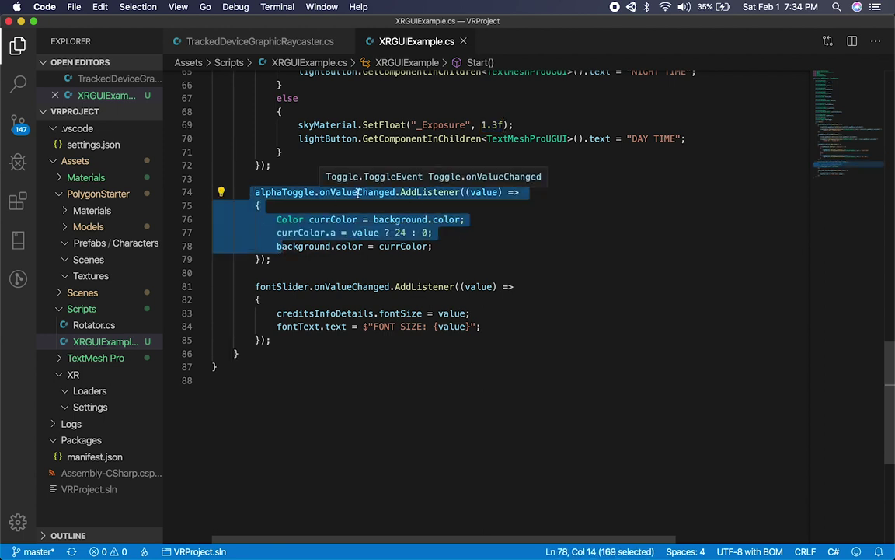
click(458, 219)
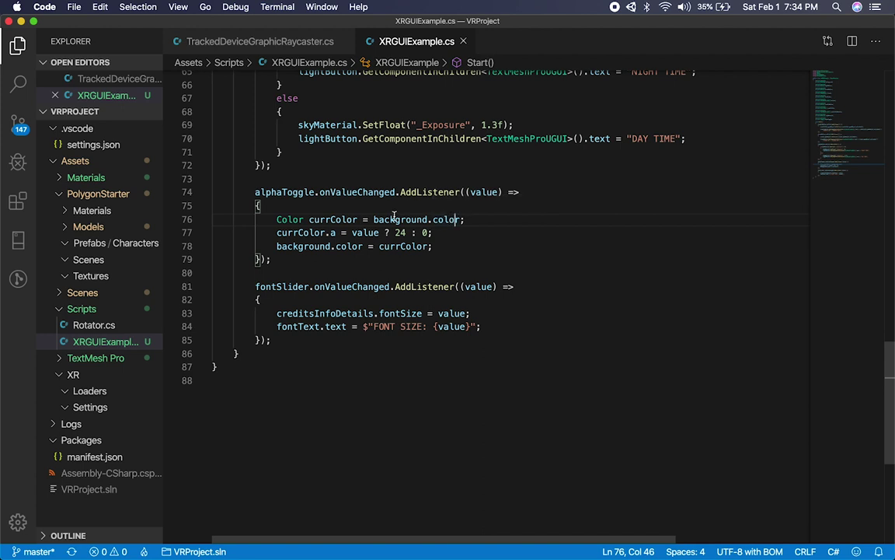
double_click(396, 217)
drag(319, 233, 341, 232)
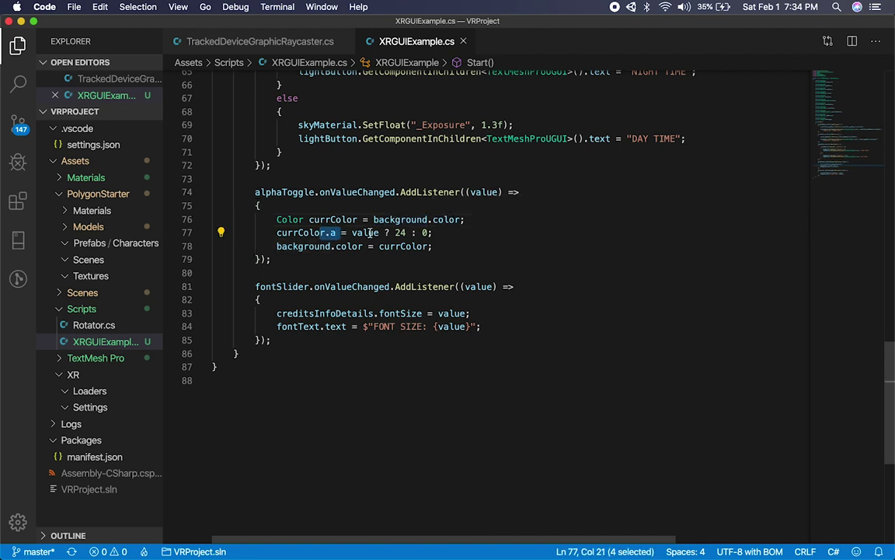
double_click(367, 232)
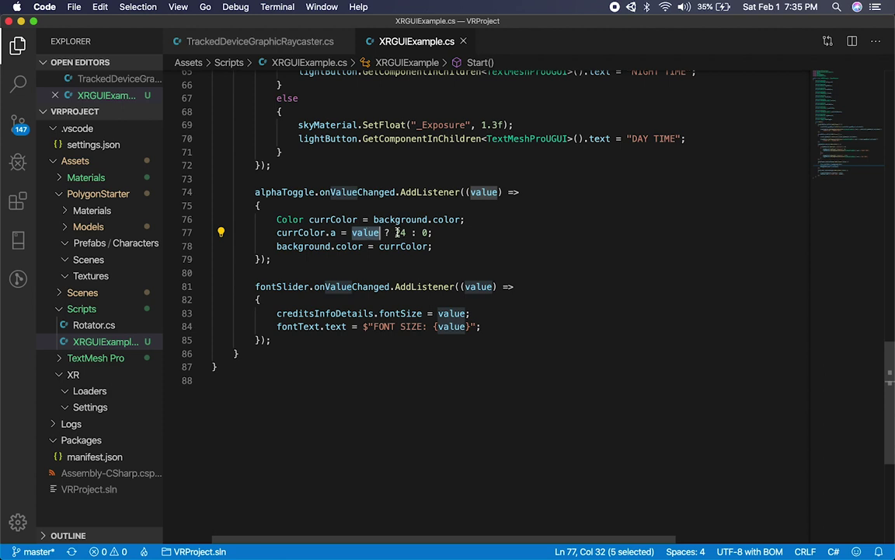
double_click(400, 233)
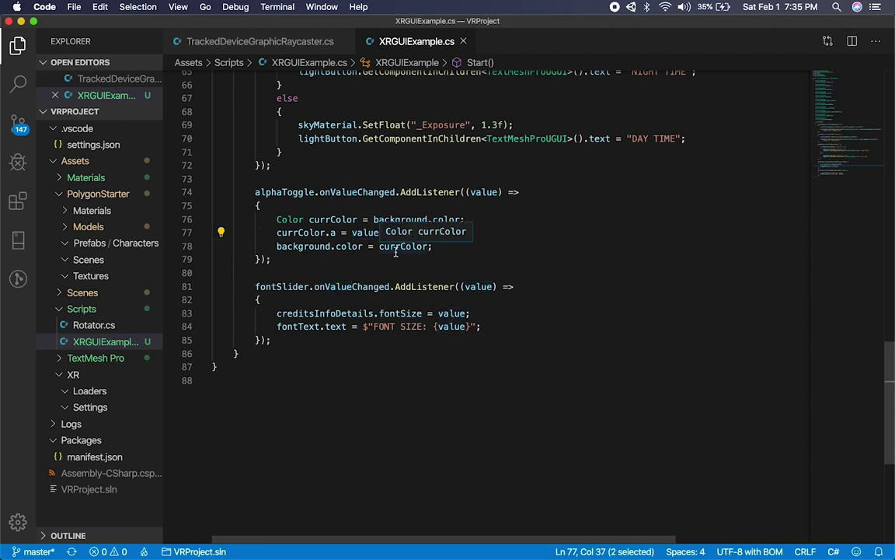
Set the toggle-on alpha value in the alphaToggle listener to 14 and save the script
click(388, 272)
click(399, 232)
key(BackSpace)
text(1f : 0;)
key(super+s)
Switch to Unity and adjust the alpha of the Background's Raw Image color to 24
key(super+Tab)
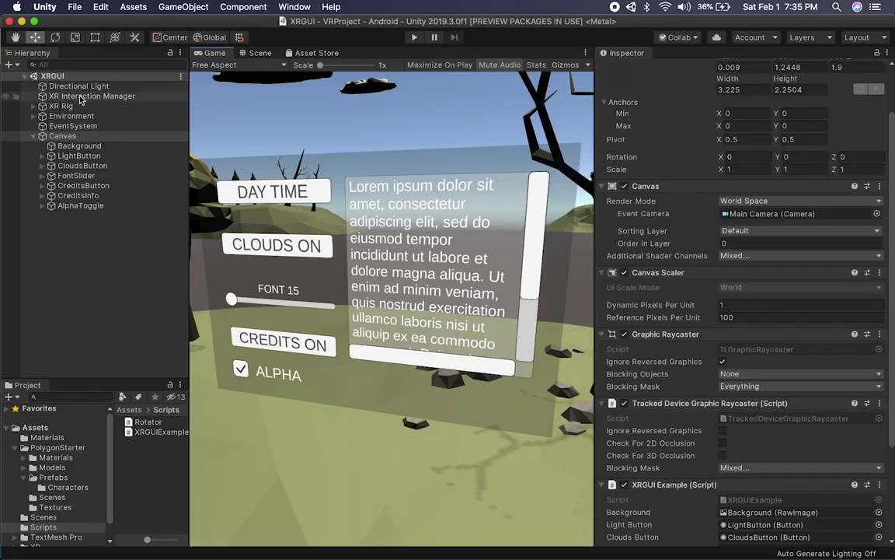
click(79, 145)
click(723, 309)
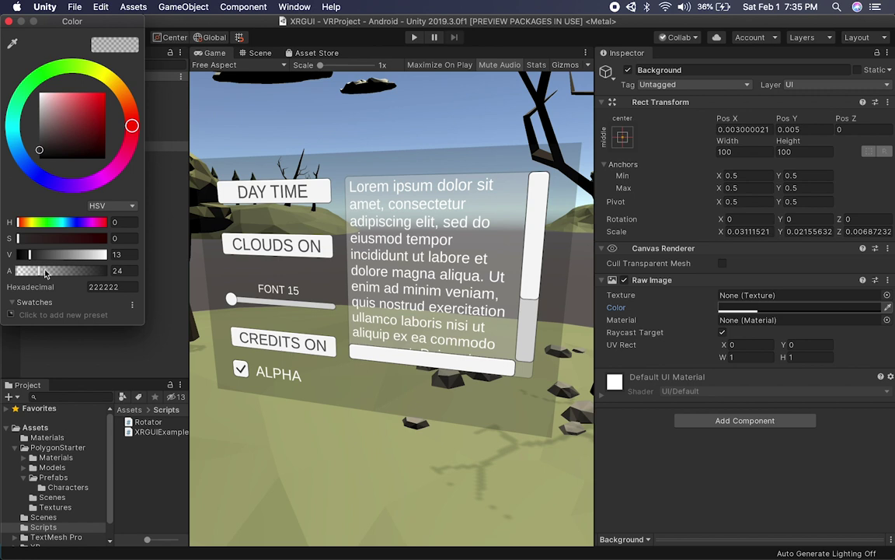
drag(34, 274, 39, 276)
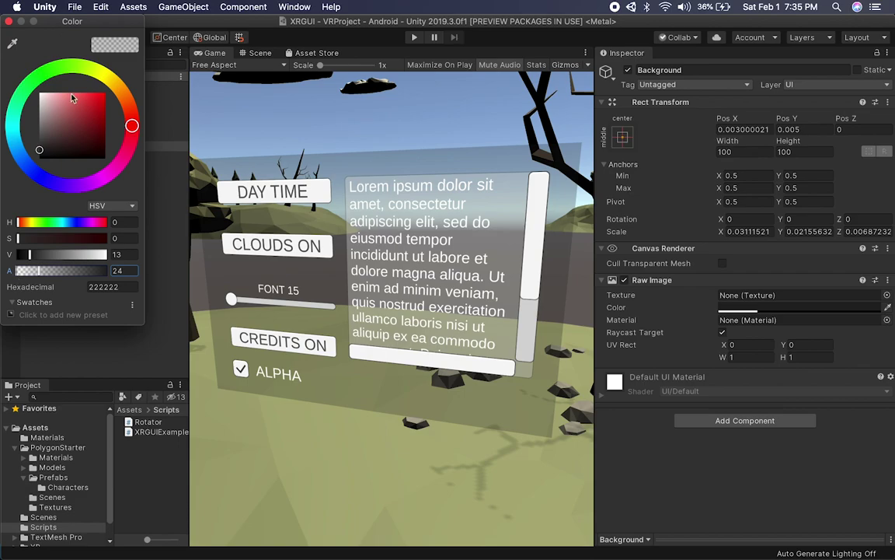
click(7, 25)
Switch back to Visual Studio Code, set the toggle-on alpha in the alphaToggle listener to 0.7f and save the script
key(super+Tab)
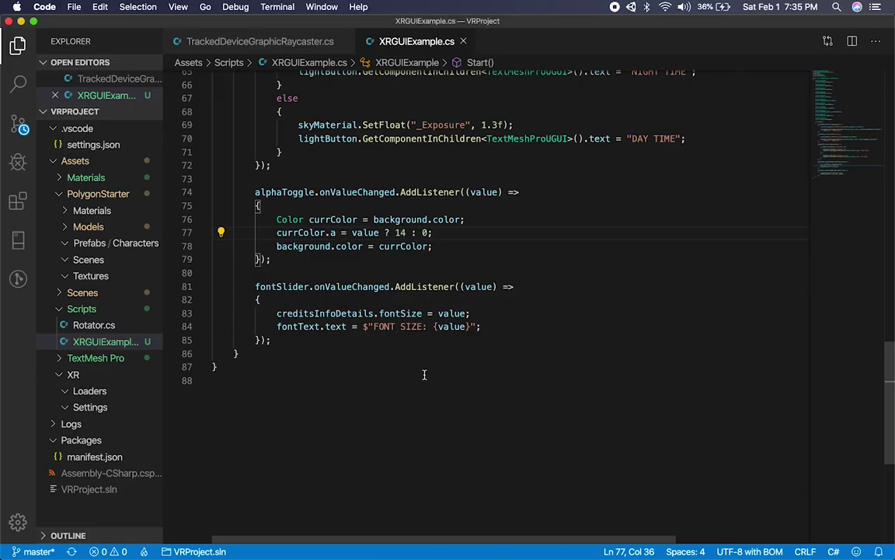
mouse_move(333, 233)
double_click(400, 233)
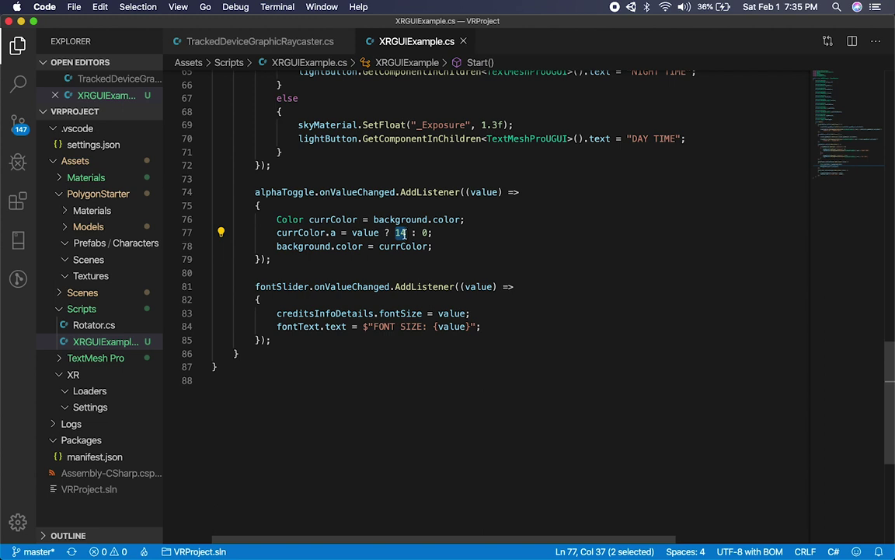
text(0)
text(.7f)
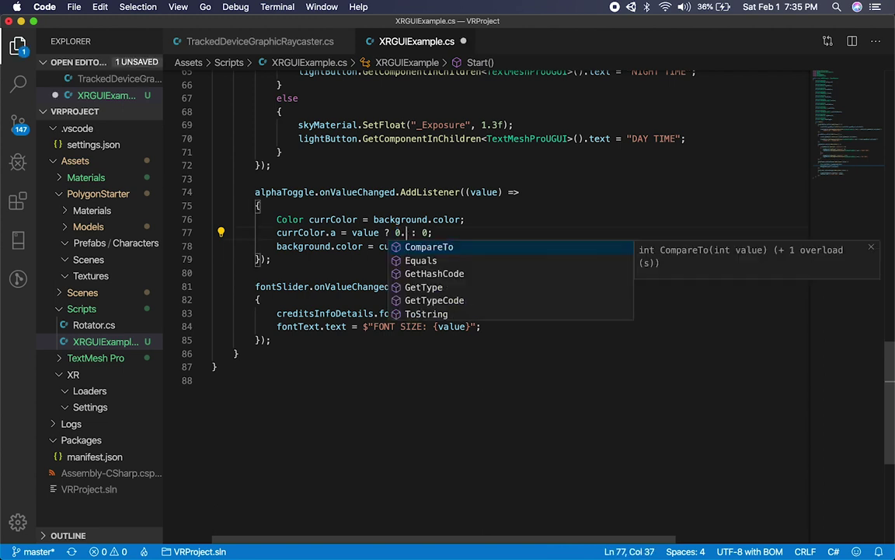
key(cmd+s)
click(465, 242)
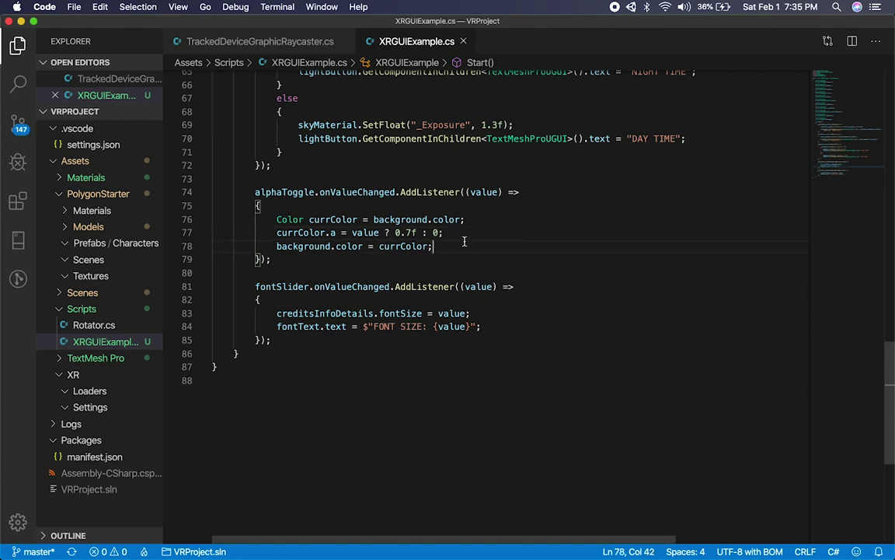
double_click(436, 232)
Examine how the fontSlider onValueChanged listener applies its value to the creditsInfoDetails font size and the fontText label
click(439, 312)
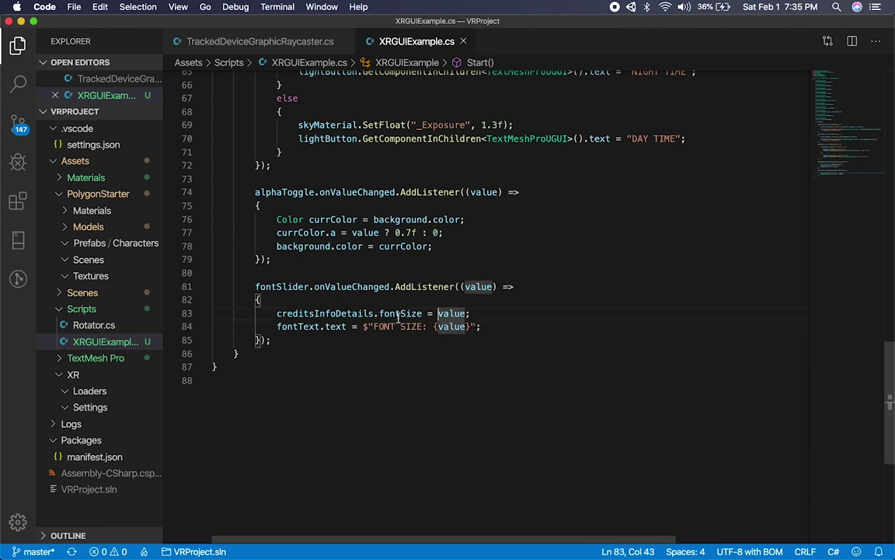
scroll(384, 337, down, 2)
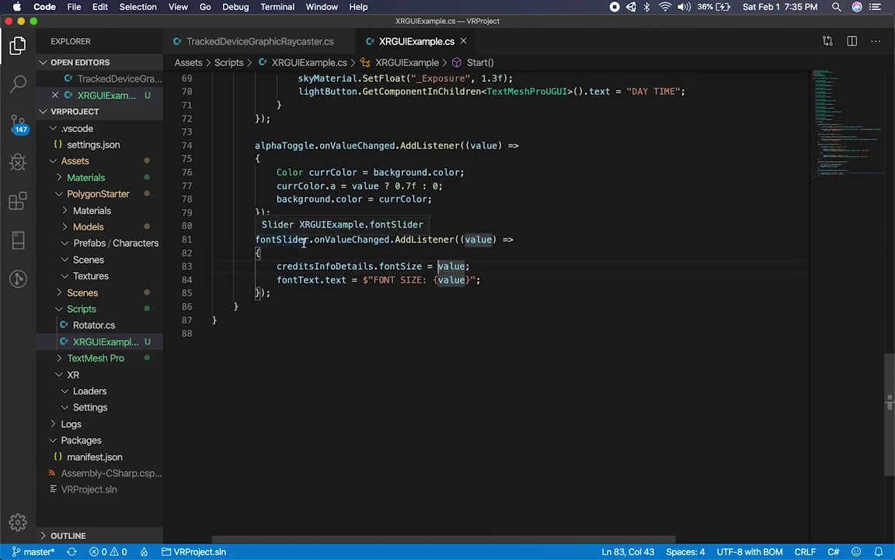
double_click(344, 239)
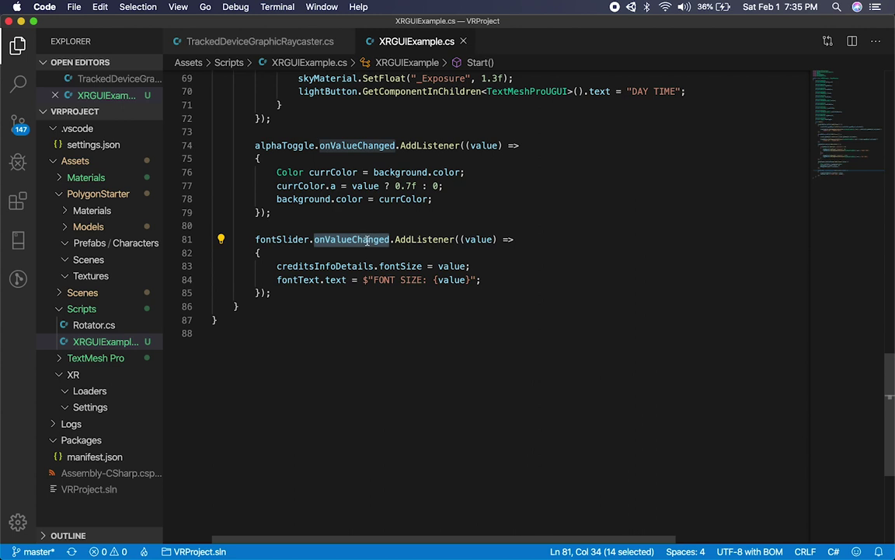
drag(271, 266, 319, 266)
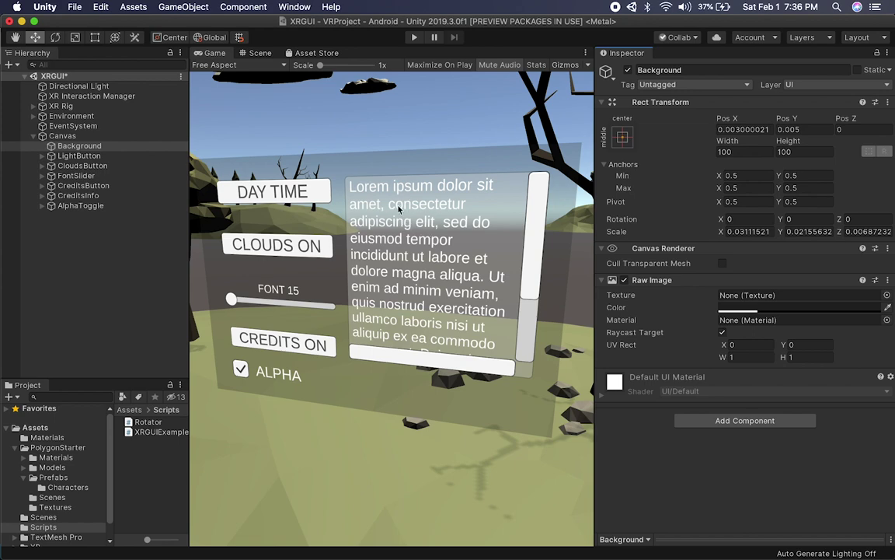
key(super+Tab)
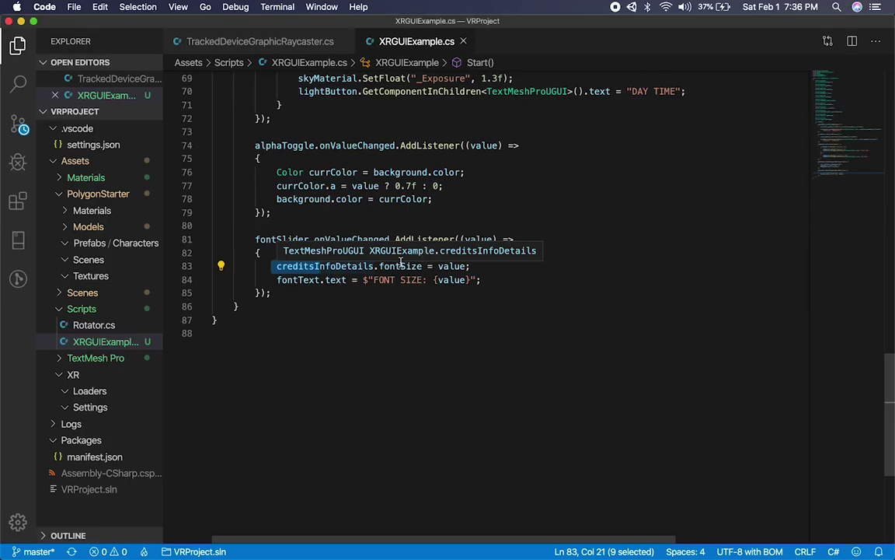
double_click(409, 266)
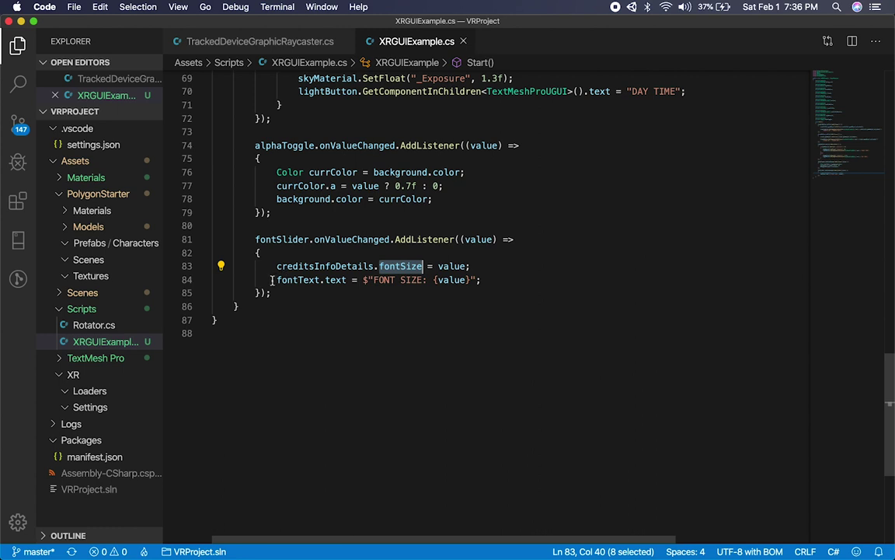
drag(276, 280, 300, 279)
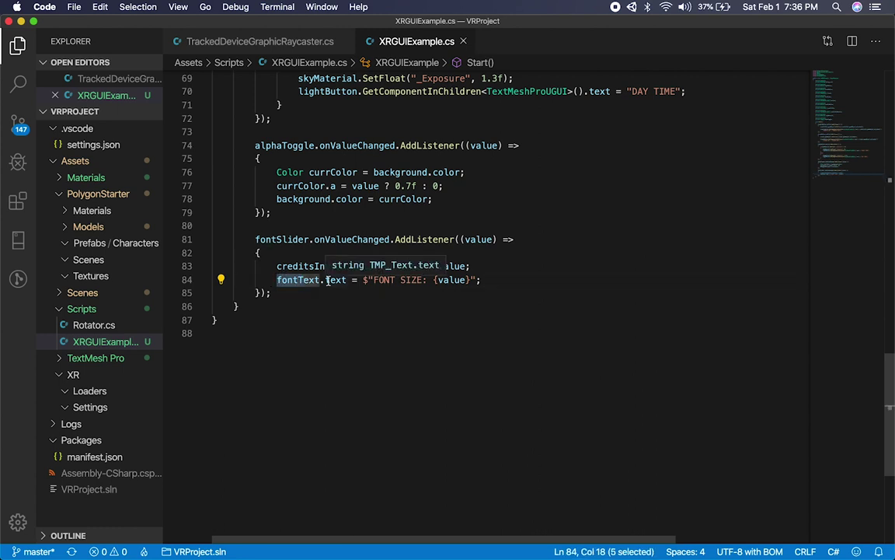
drag(368, 279, 404, 285)
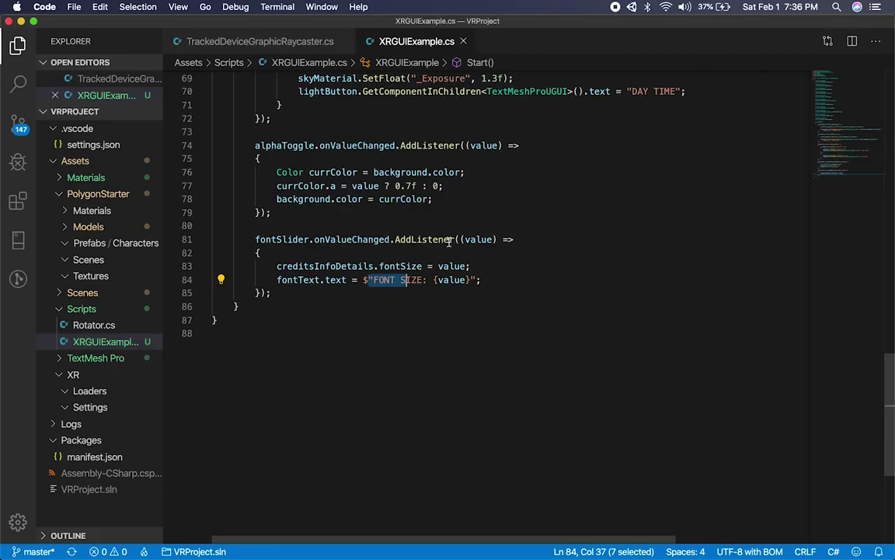
click(472, 243)
Review the script's serialized fields, switch to Unity and inspect the components on the Canvas
scroll(470, 242, up, 10)
scroll(471, 242, up, 1)
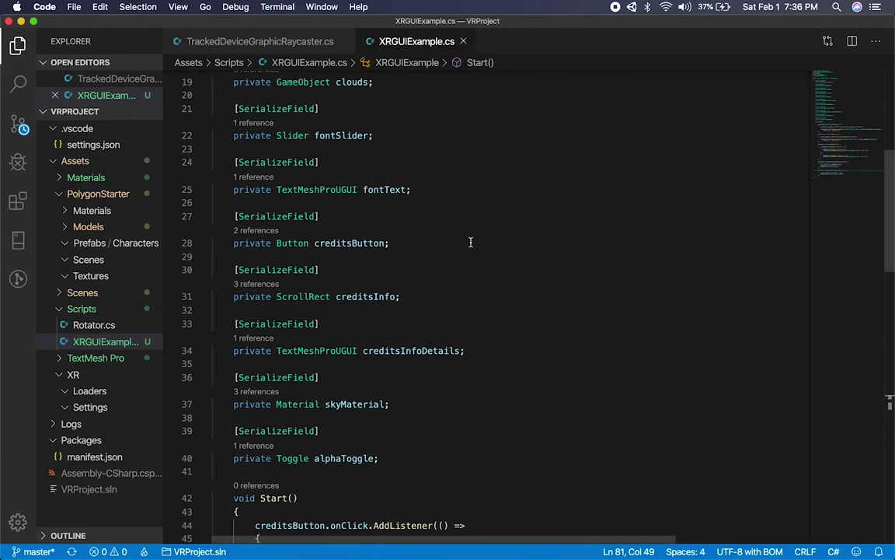
scroll(407, 287, up, 6)
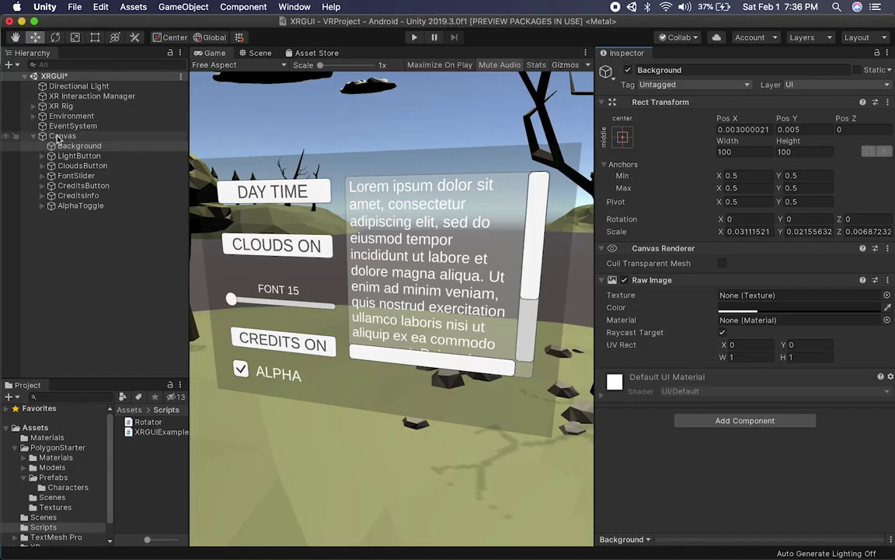
click(32, 136)
click(42, 136)
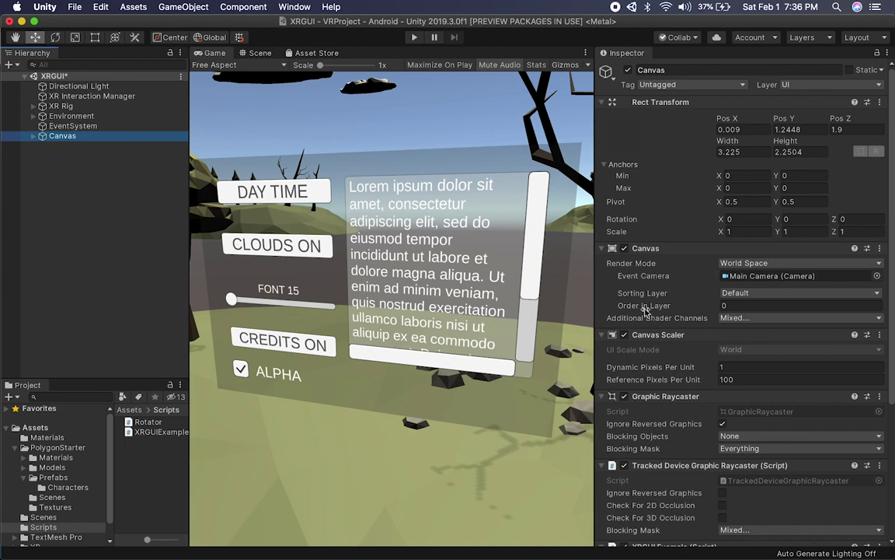
scroll(622, 280, down, 5)
Inspect the components of the EventSystem, the XR Rig and its LeftHand and RightHand Controllers
click(74, 126)
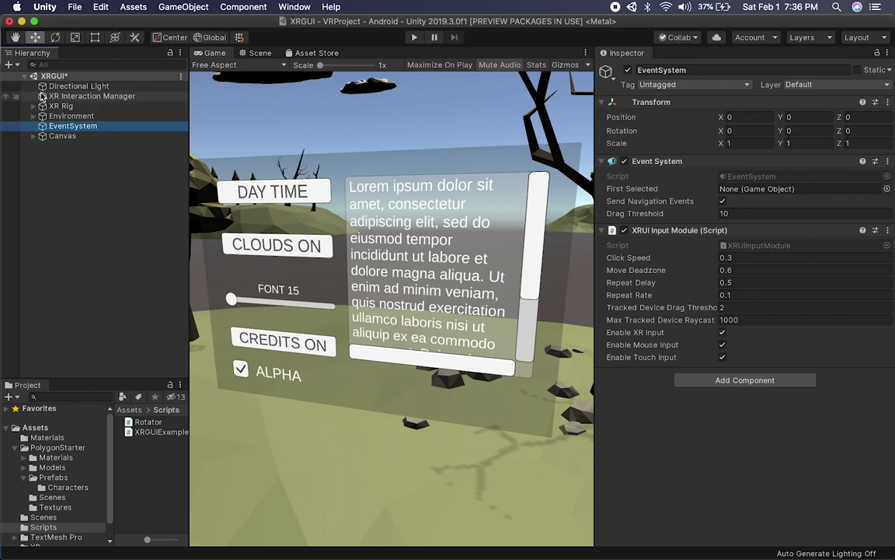
click(61, 105)
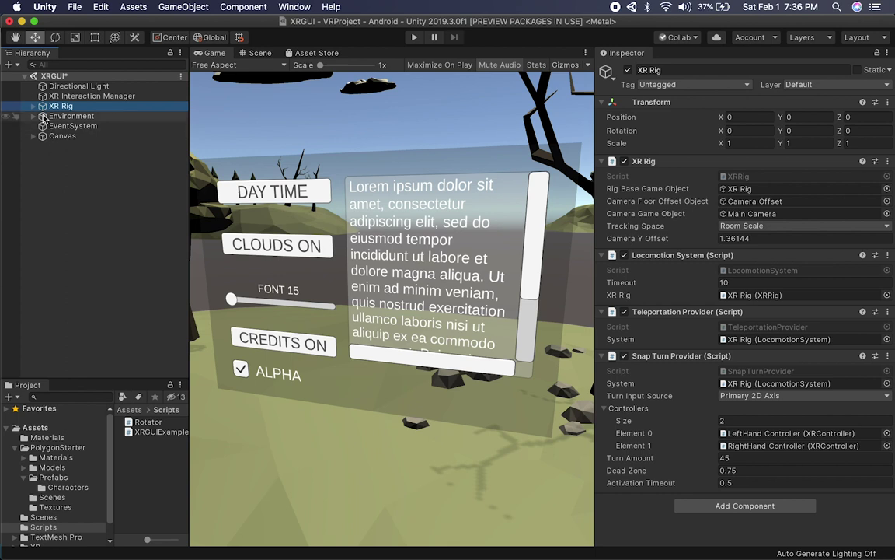
click(33, 106)
click(78, 135)
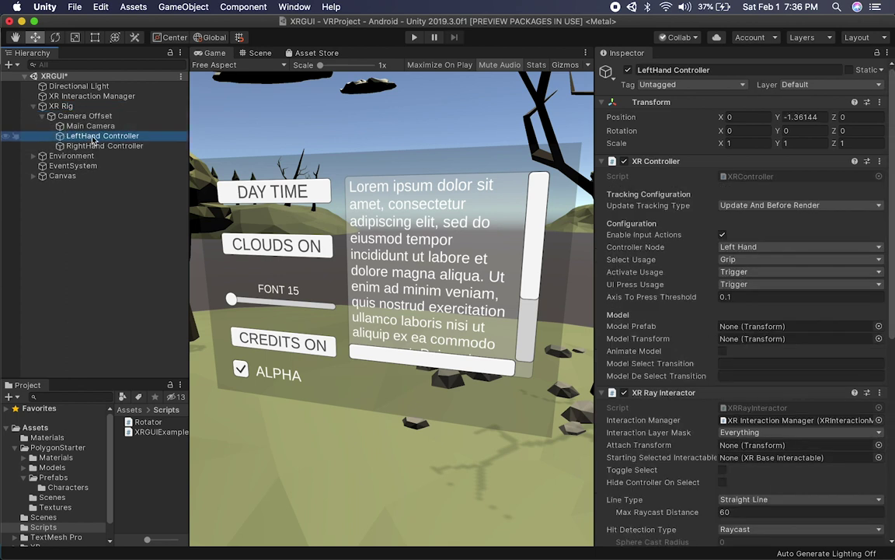
click(100, 146)
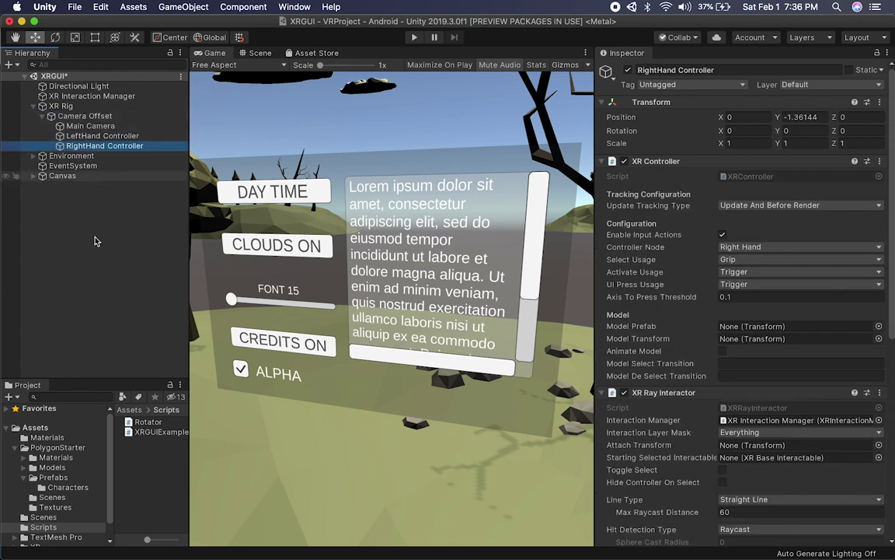
Review the XR object types available for creation in the scene without adding one
click(85, 213)
right_click(72, 226)
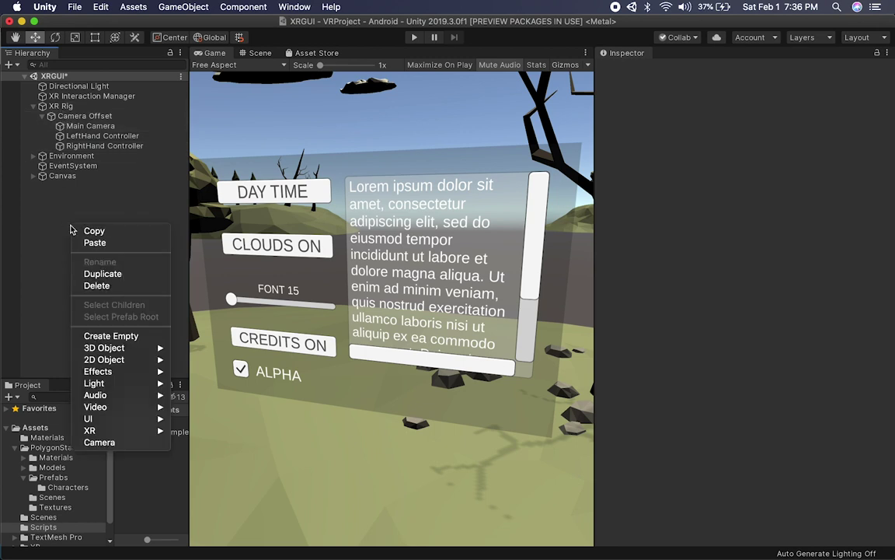
mouse_move(92, 431)
click(107, 144)
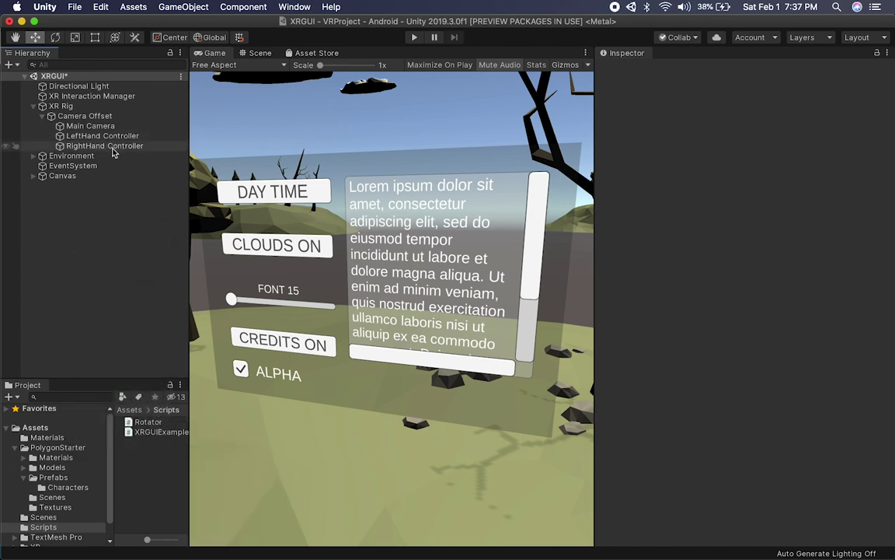